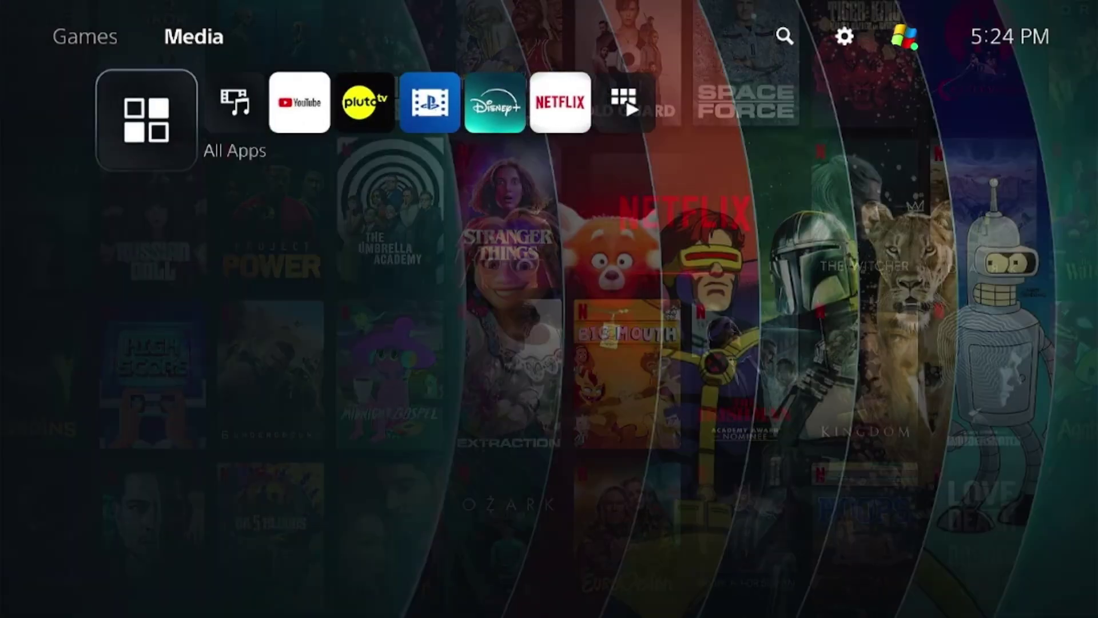
Visit Discover on the Media home, then switch to the Games home with Explore focused
click(234, 103)
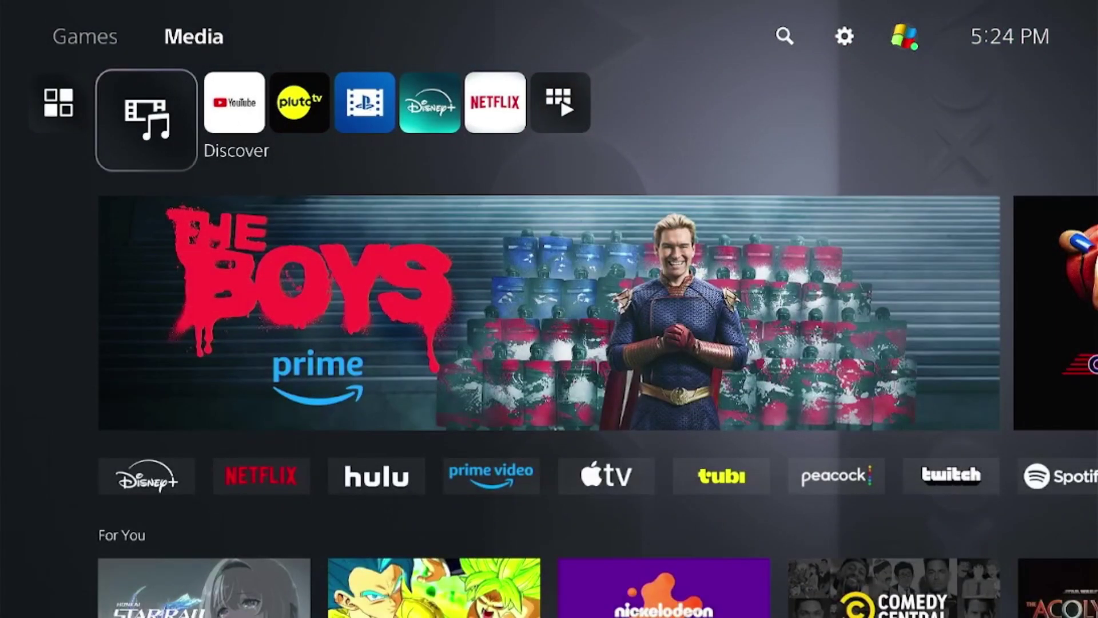
key(Left)
key(Up)
key(Left)
key(Return)
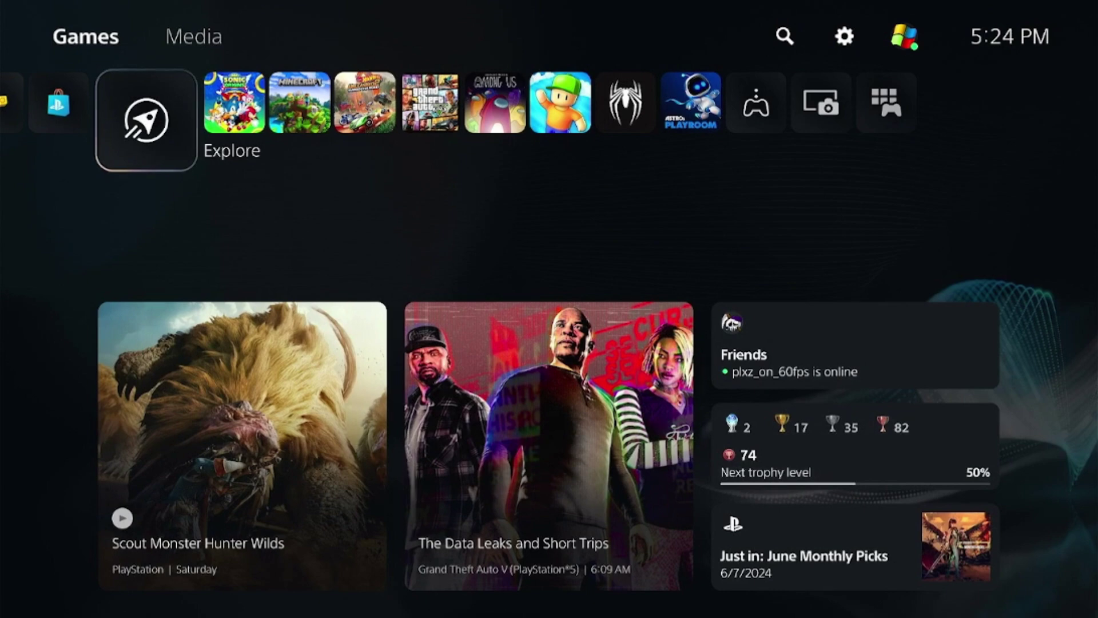
key(Right)
key(Right)
key(Left)
key(Left)
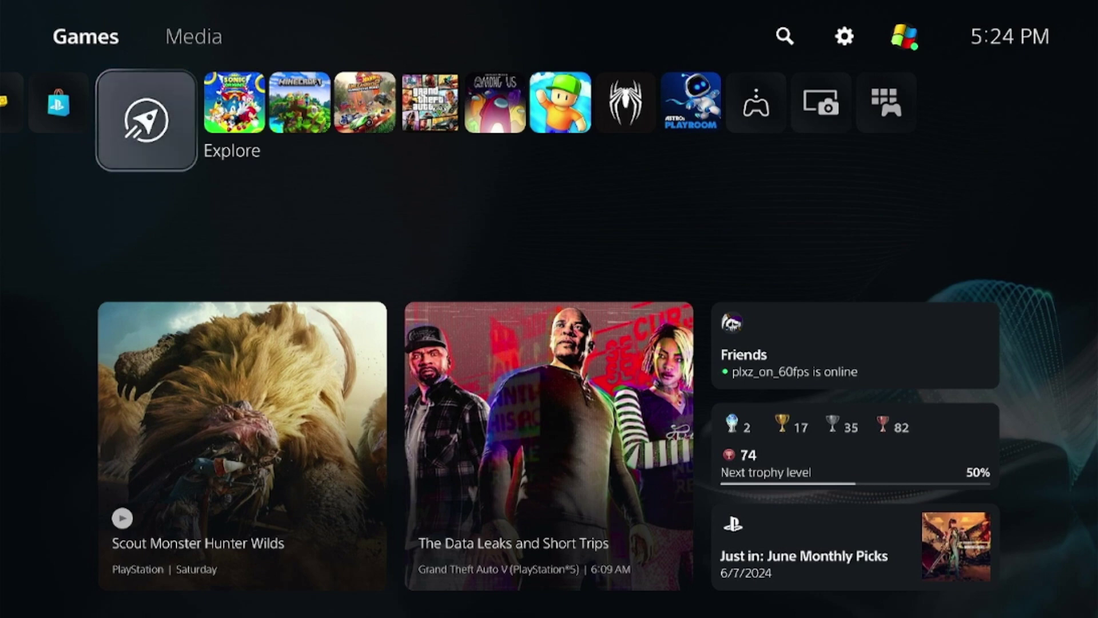
key(Up)
key(Right)
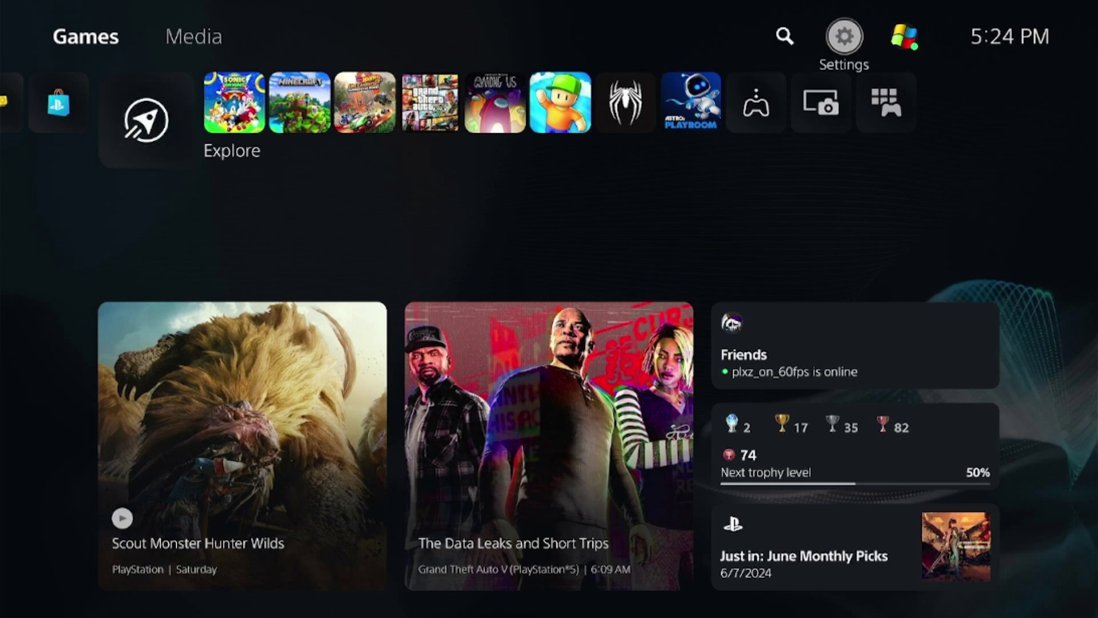
key(Return)
key(Down)
key(Down)
key(Down)
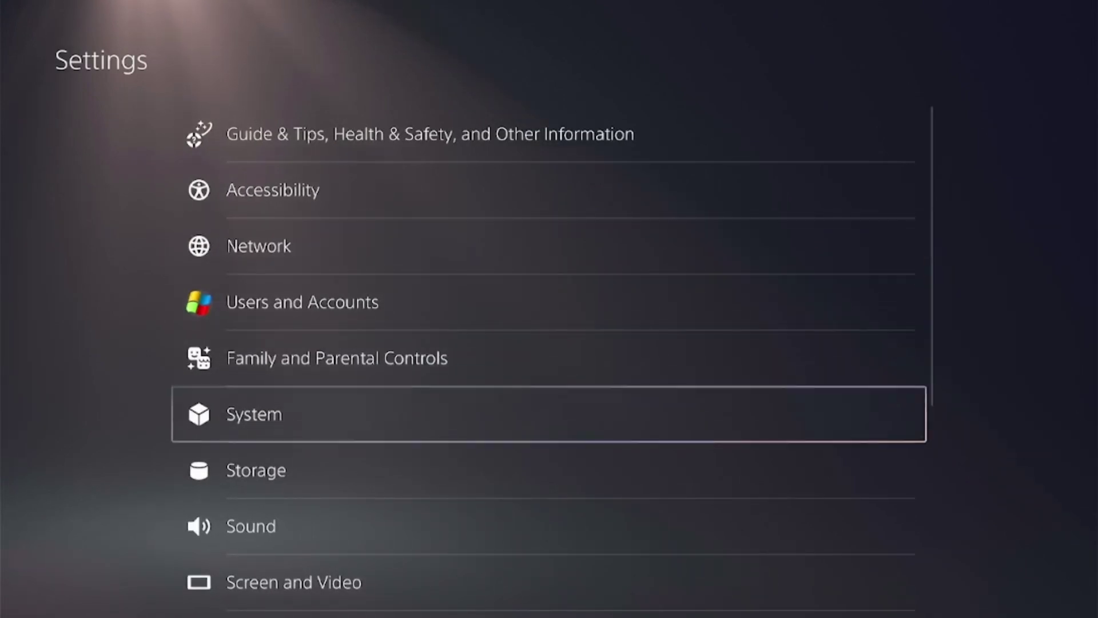
key(Return)
key(Down)
key(Down)
key(Down)
key(Down)
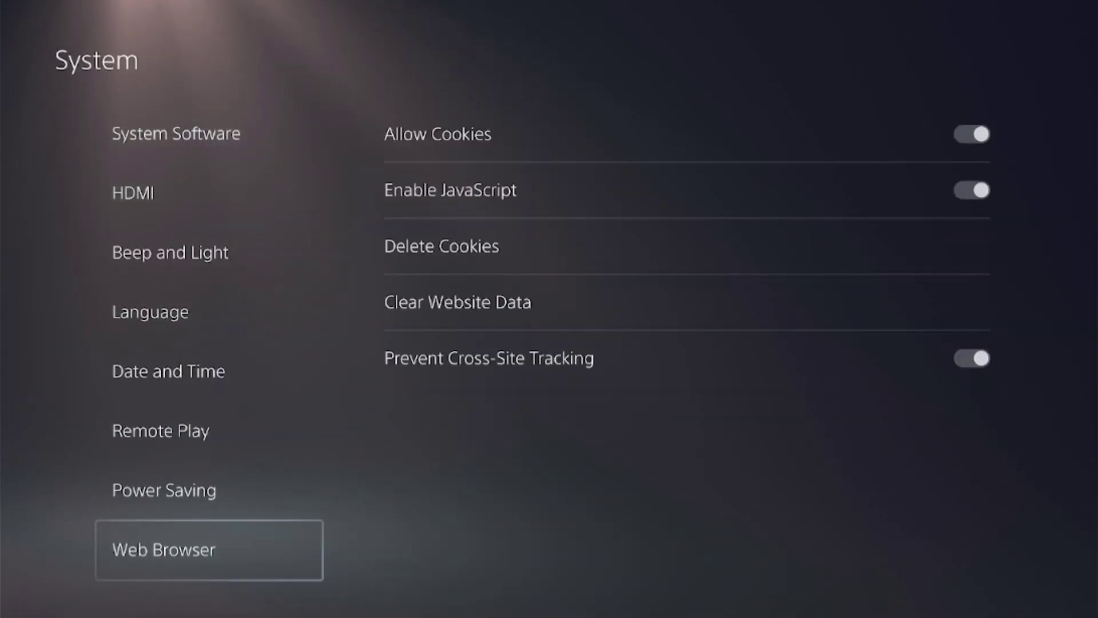
key(Right)
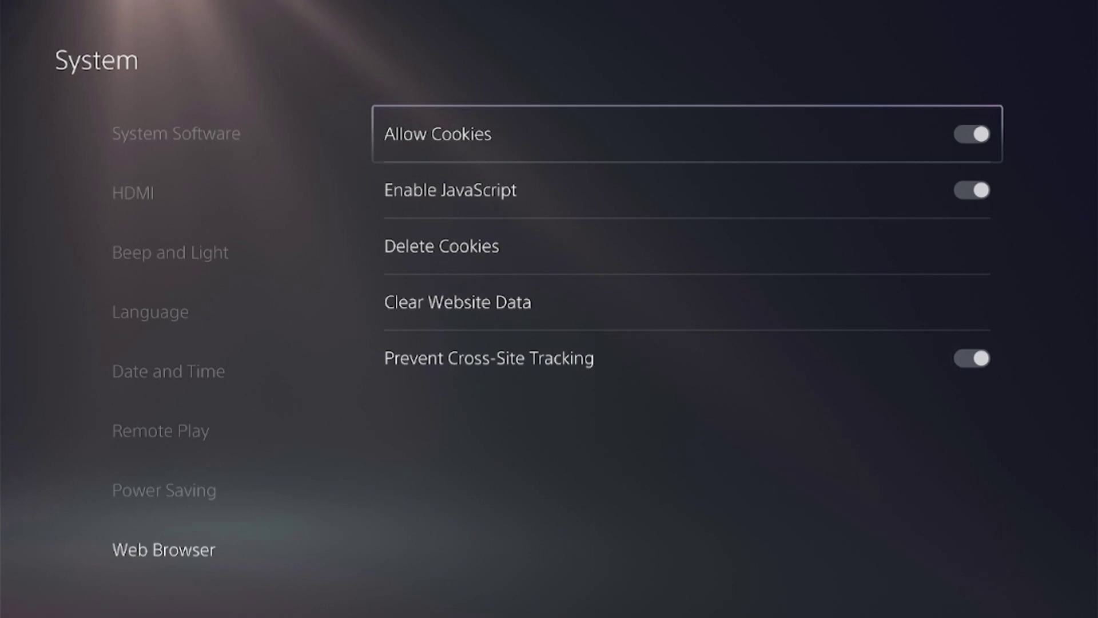
key(Down)
key(Up)
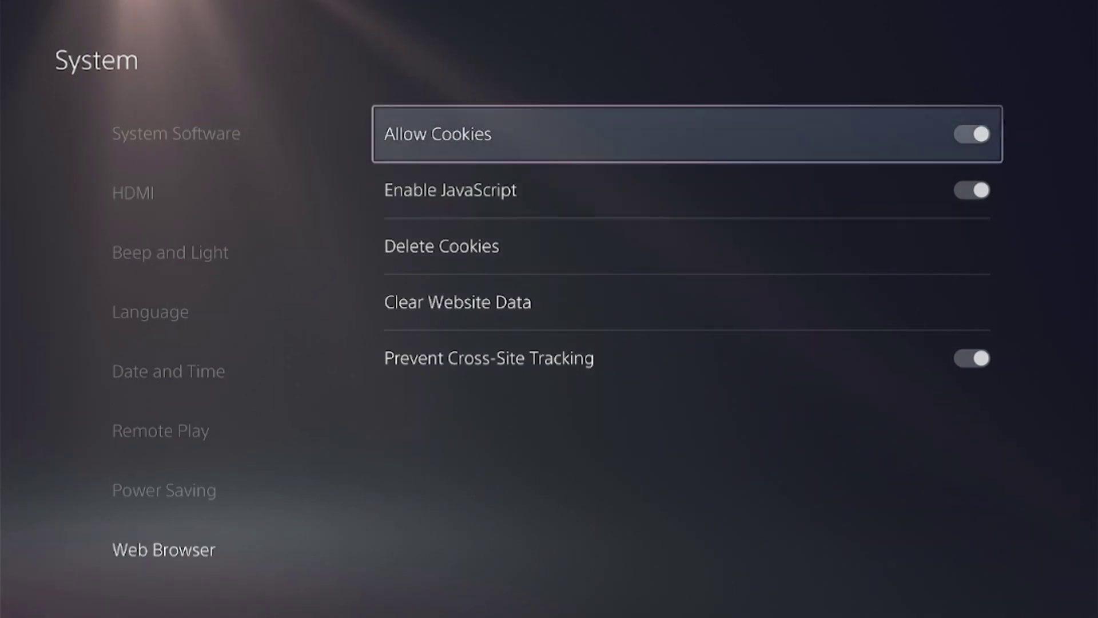
key(Down)
key(Down)
key(Down)
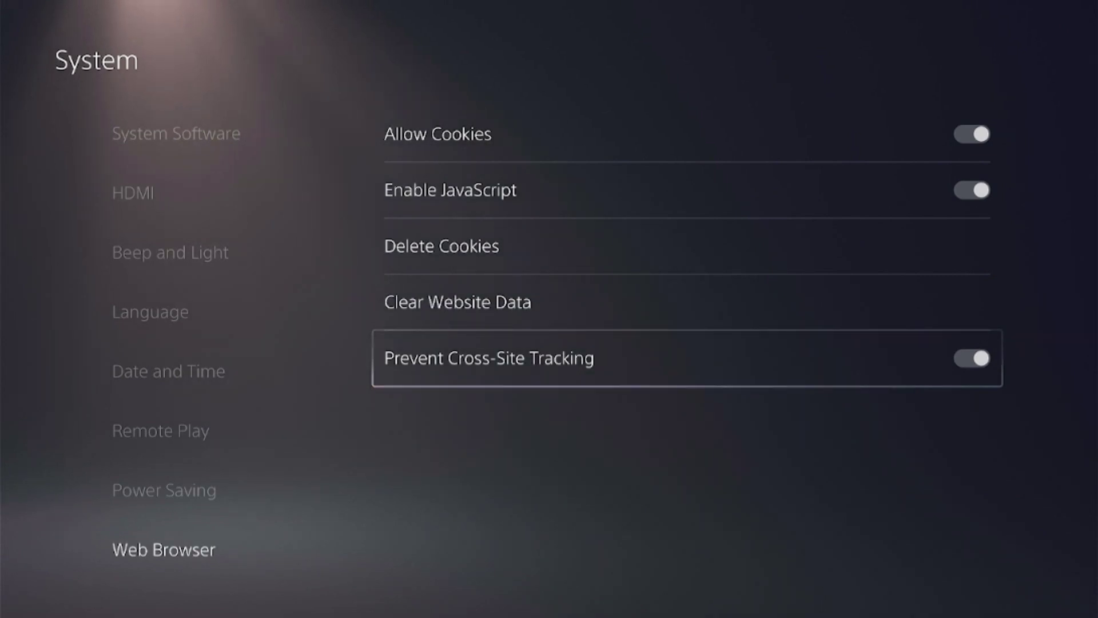
key(Up)
key(Up)
key(Up)
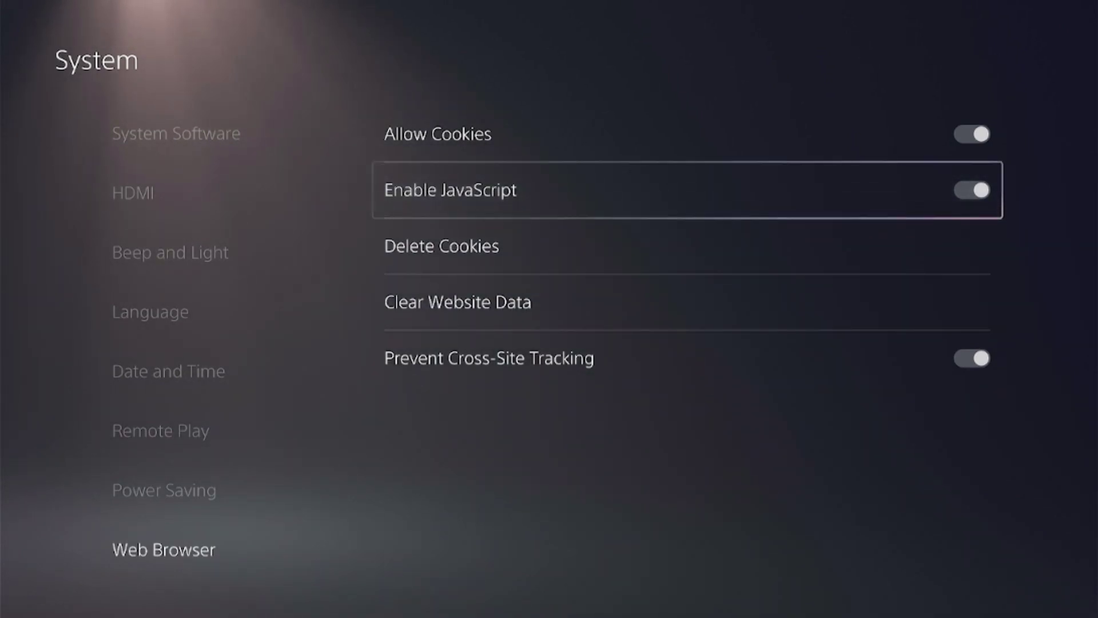
key(Up)
key(Down)
key(Down)
key(Down)
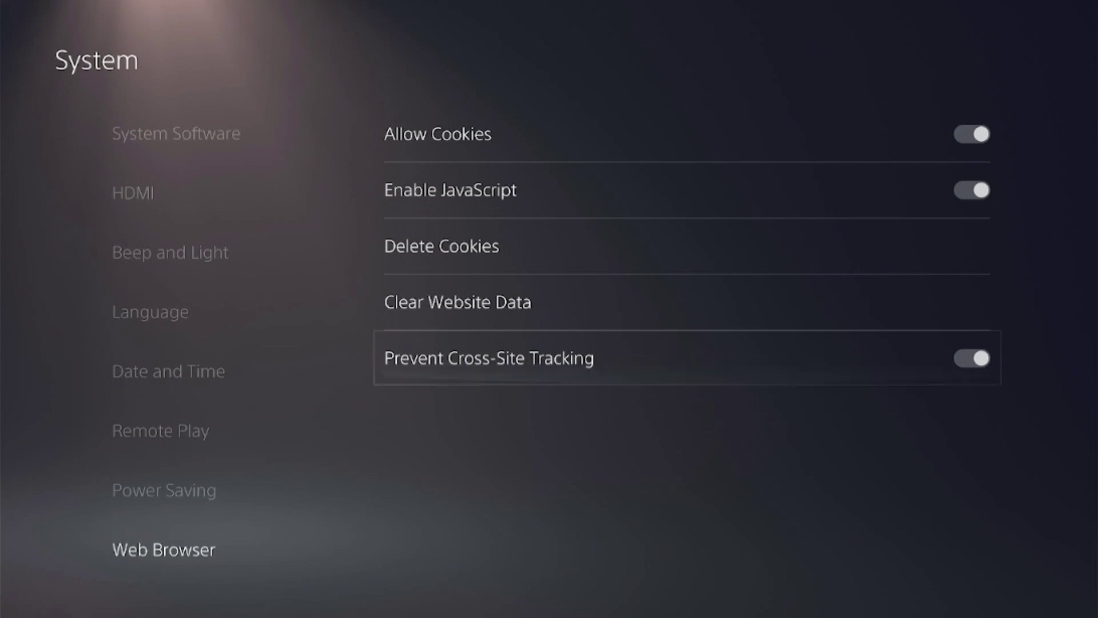
key(Left)
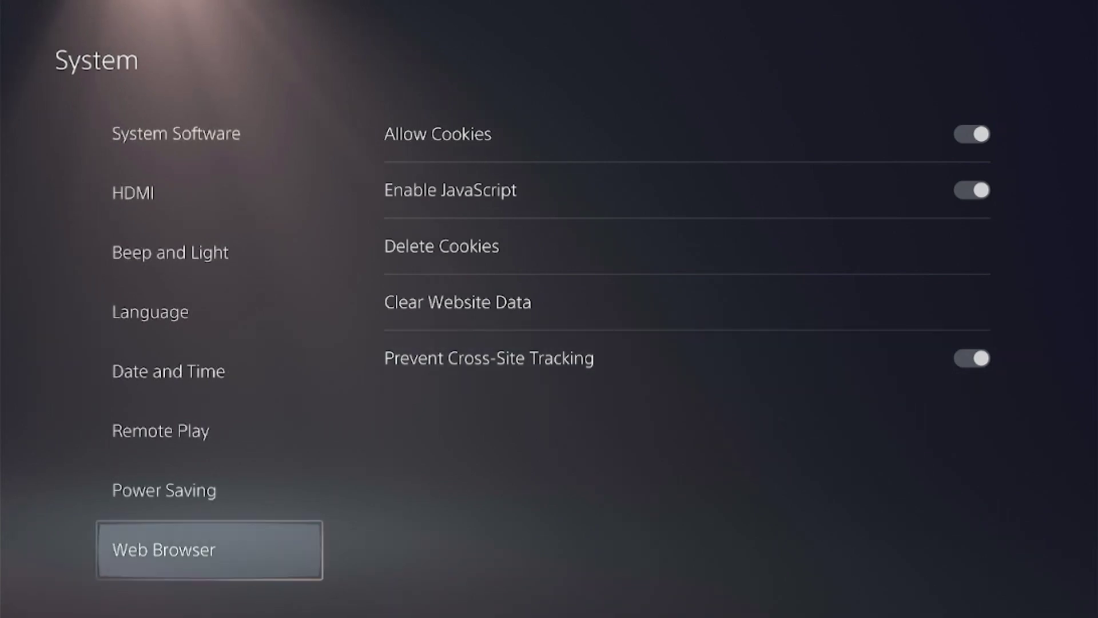
key(Right)
key(Left)
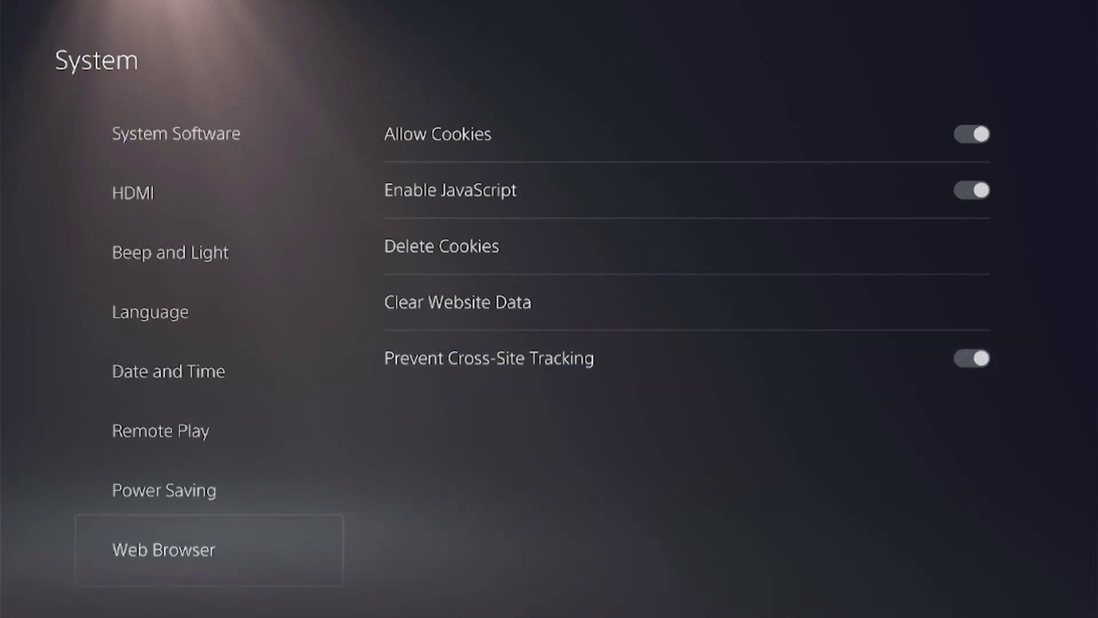
key(Escape)
key(Escape)
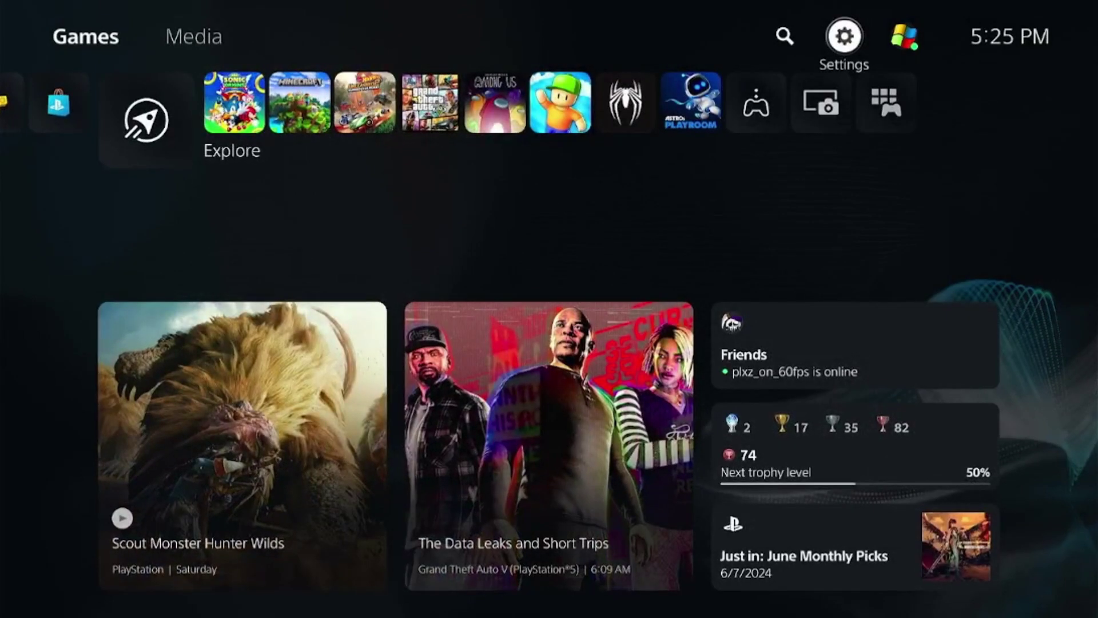
Open Game Base from the Control Center and browse to the Search for Players screen
key(Down)
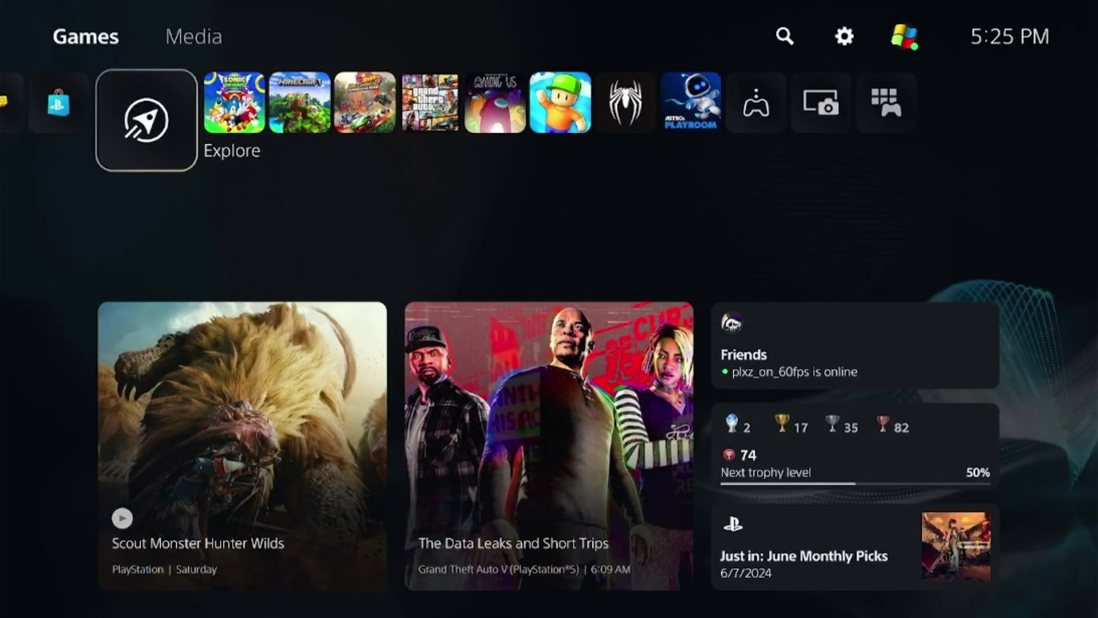
key(F1)
key(Down)
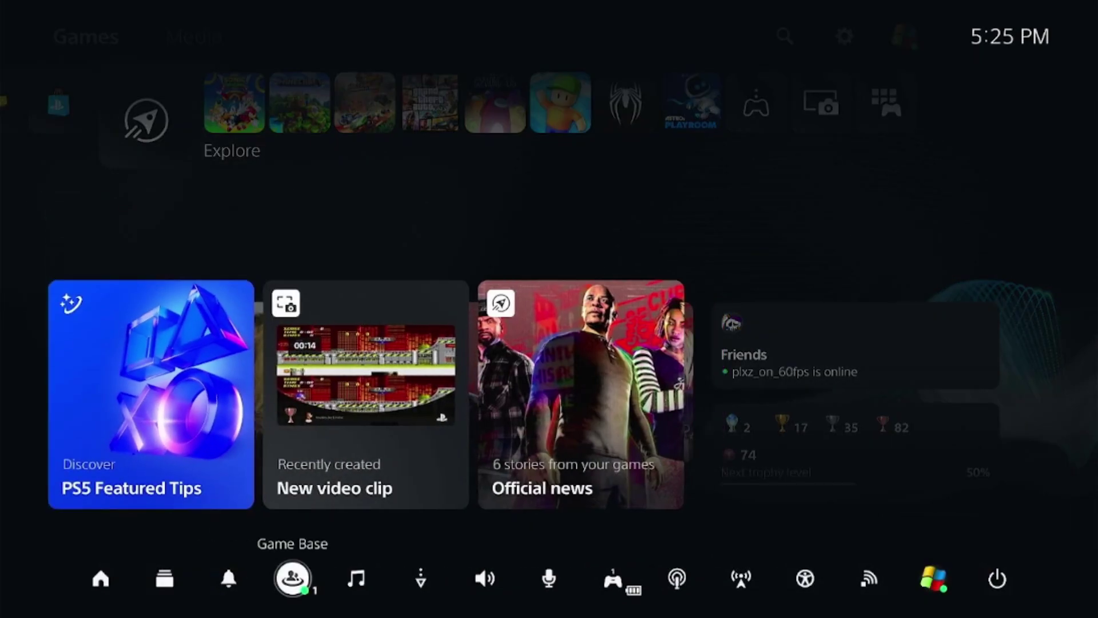
key(Return)
key(Down)
key(Down)
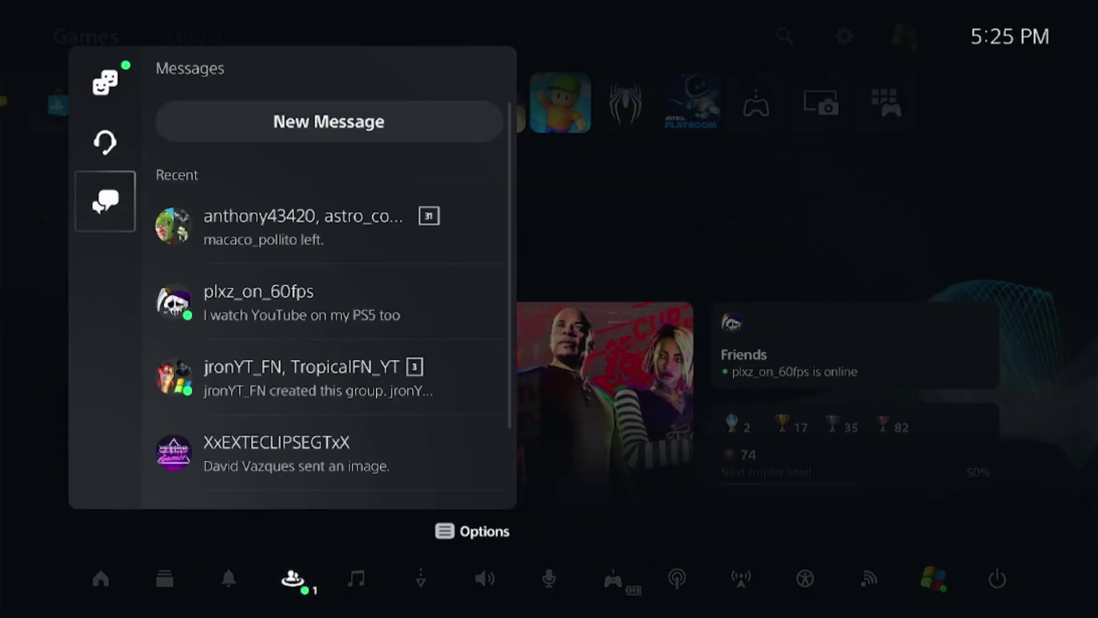
key(Escape)
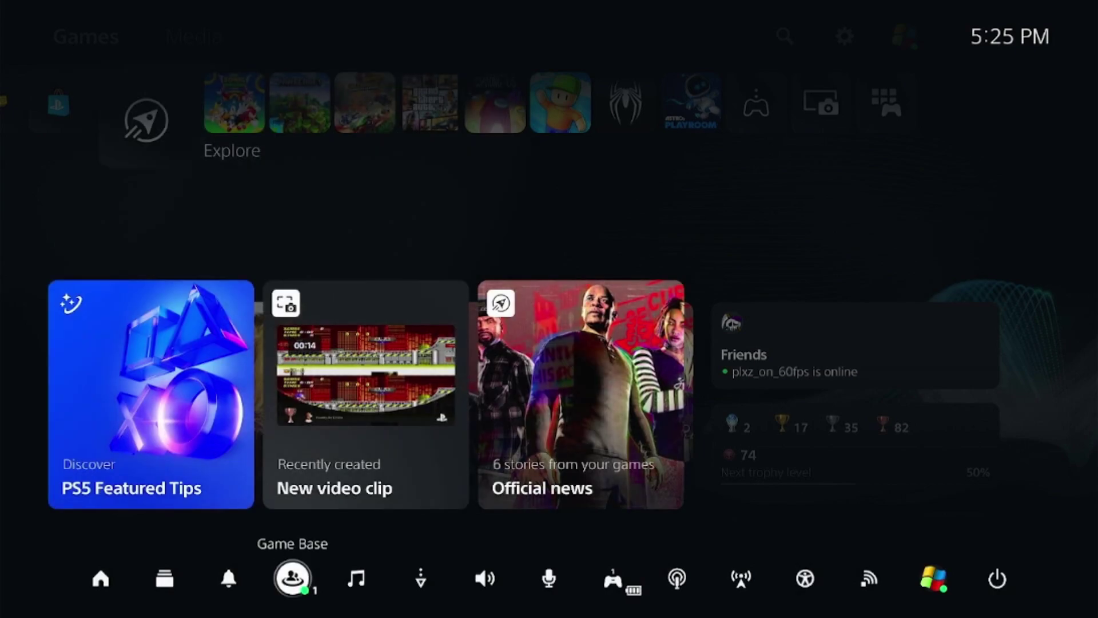
key(Return)
key(Right)
key(Up)
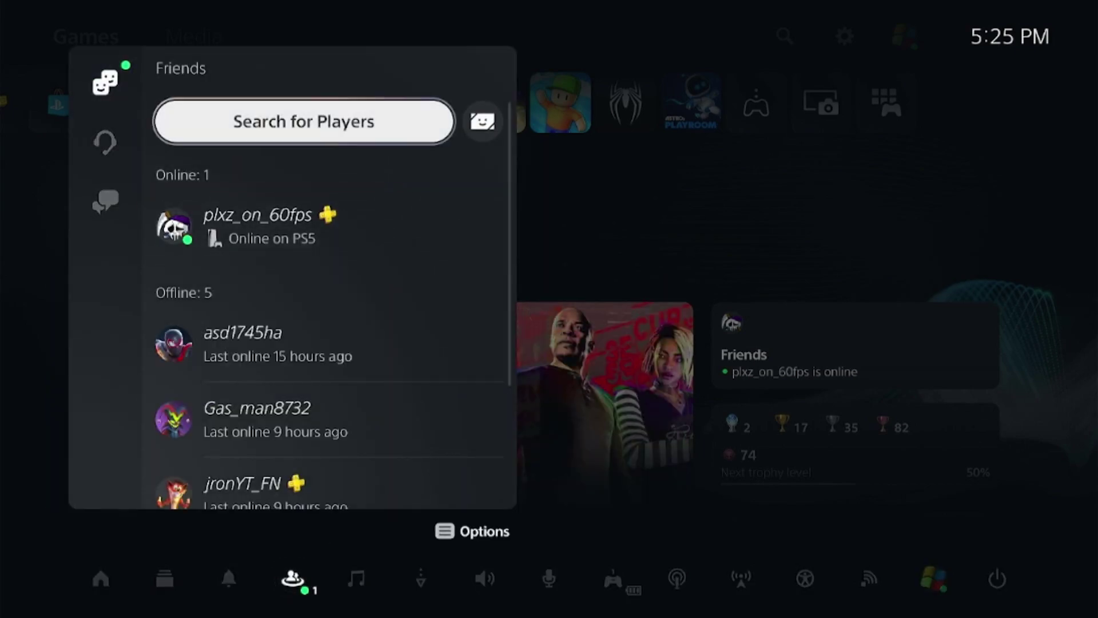
key(Return)
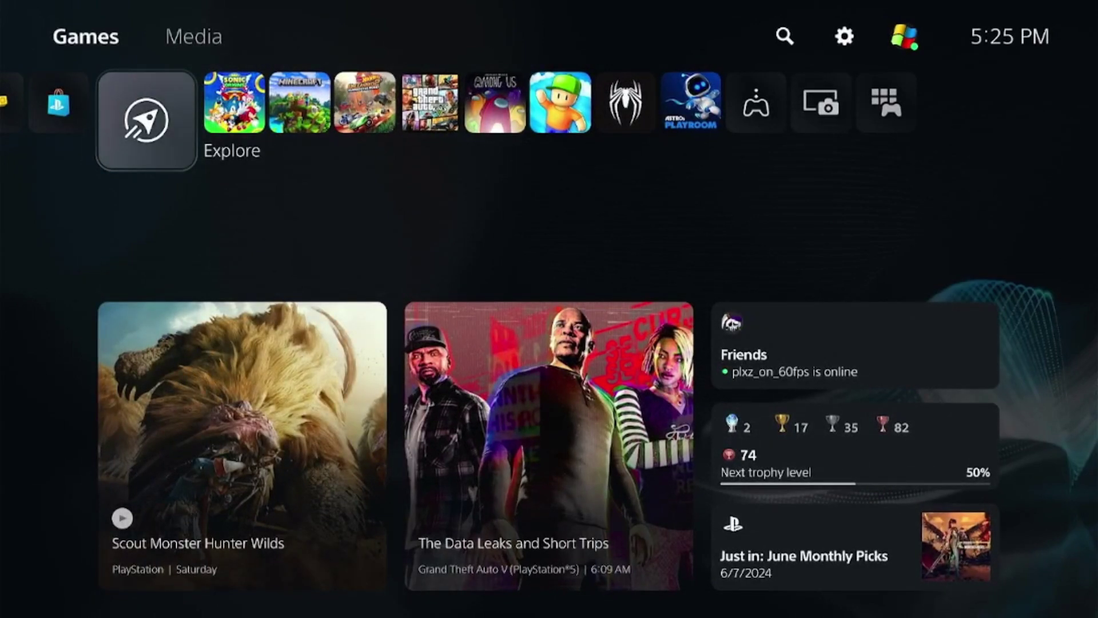
Reopen Game Base from the Control Center and open the first recent group conversation
key(super)
key(Down)
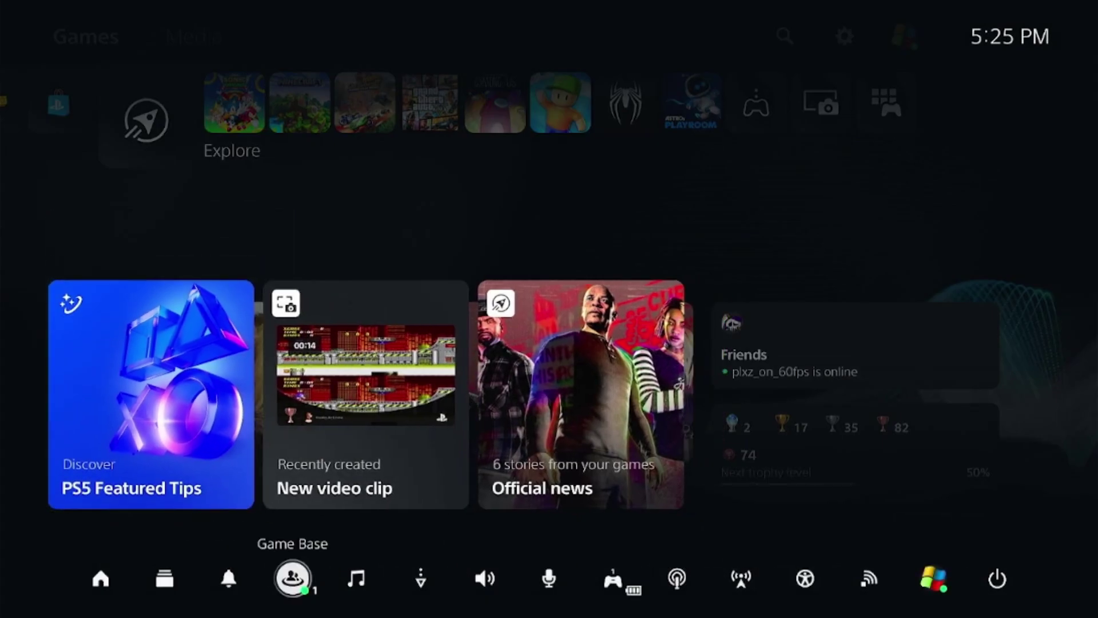
key(Return)
key(Down)
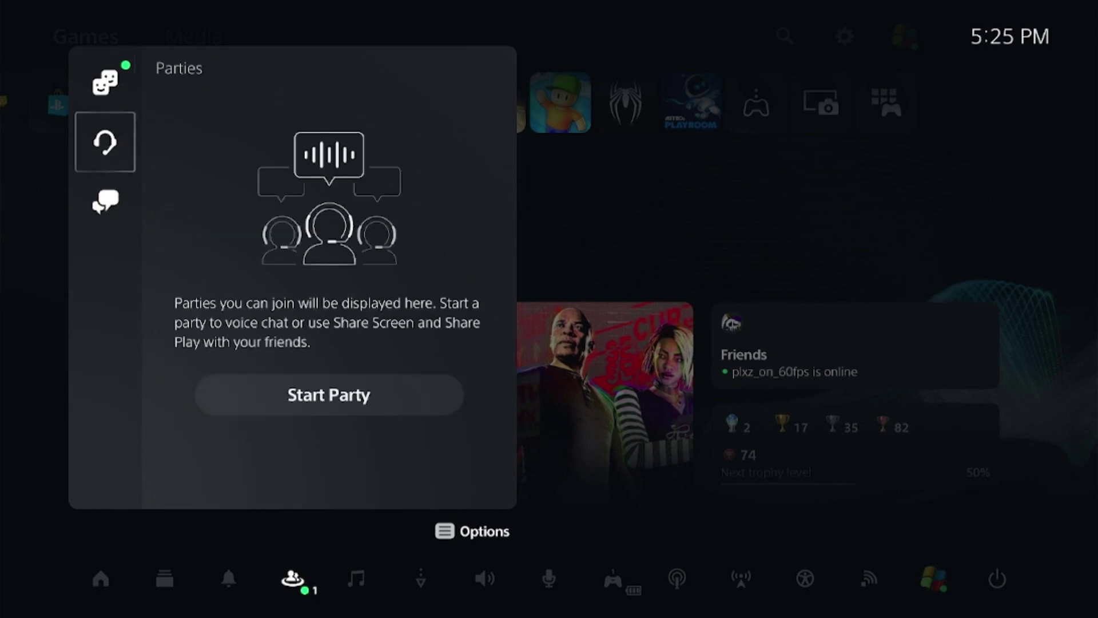
key(Down)
key(Right)
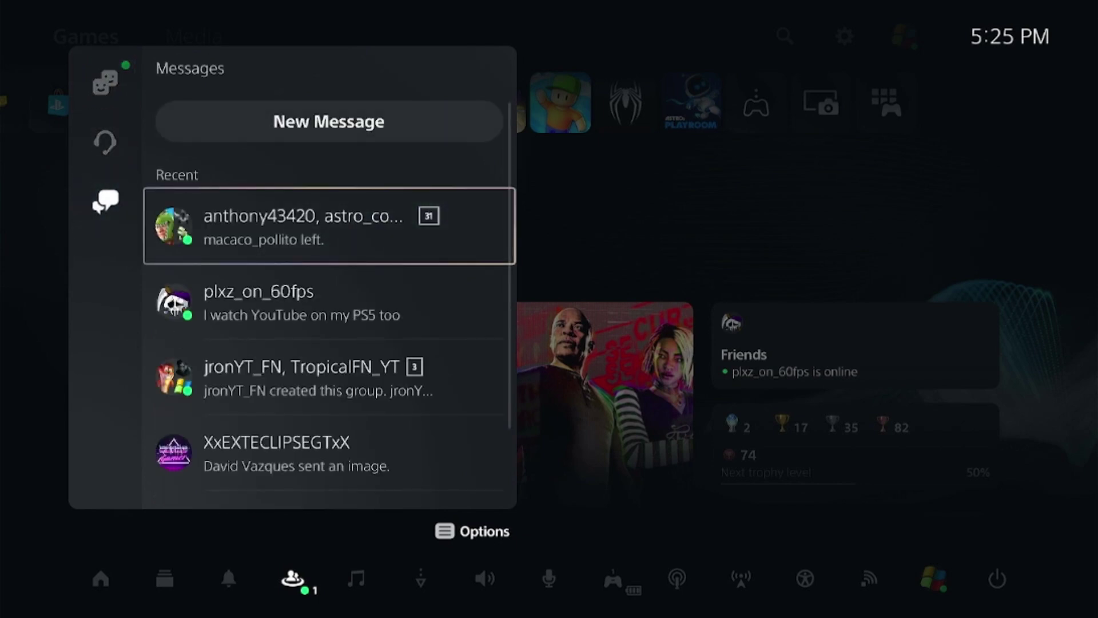
key(Return)
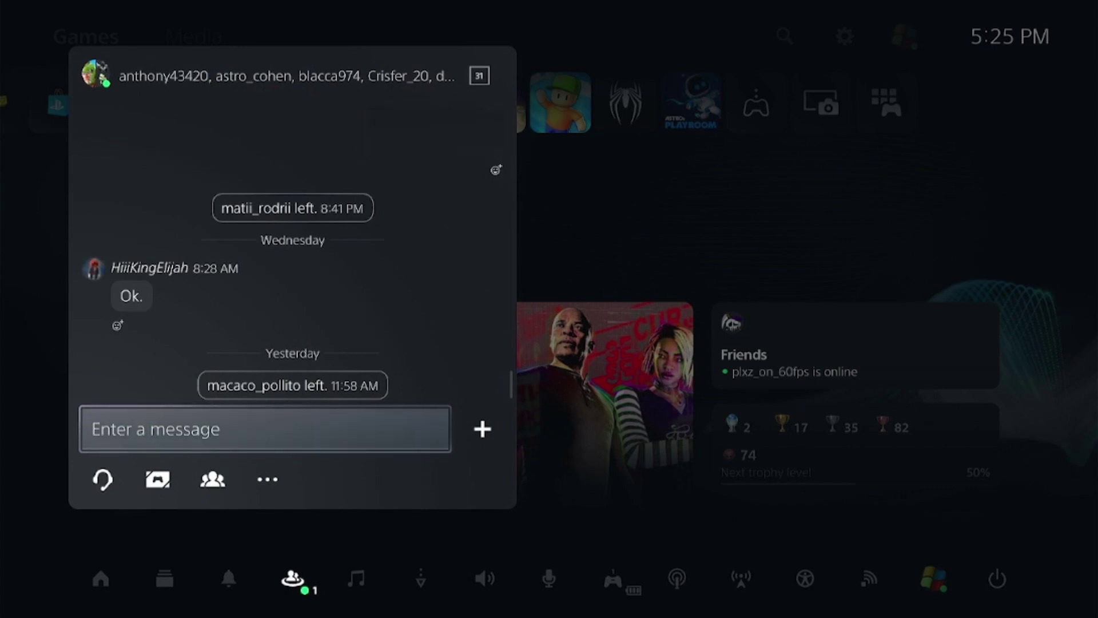
Start a chat message and switch from voice input to the lowercase on-screen keyboard
key(Return)
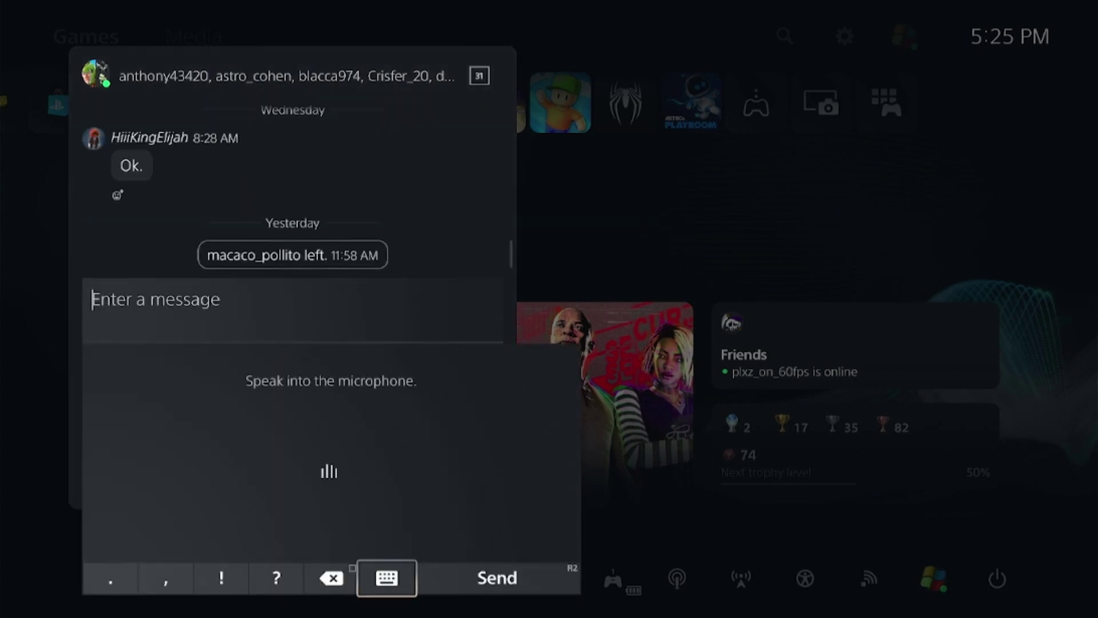
key(Right)
key(Left)
key(Left)
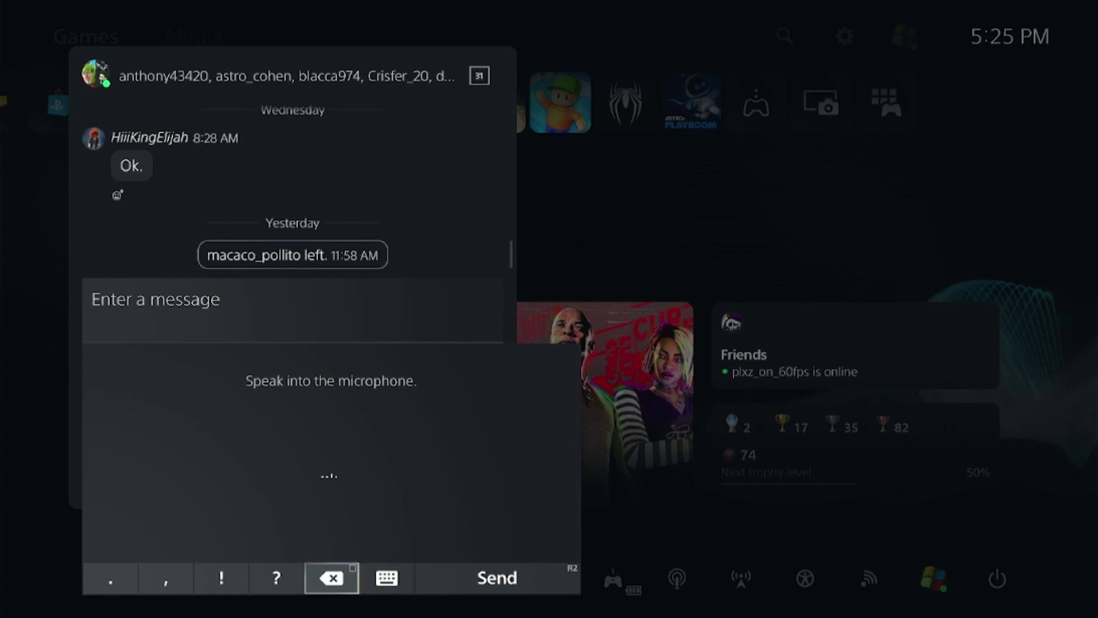
key(Right)
key(Return)
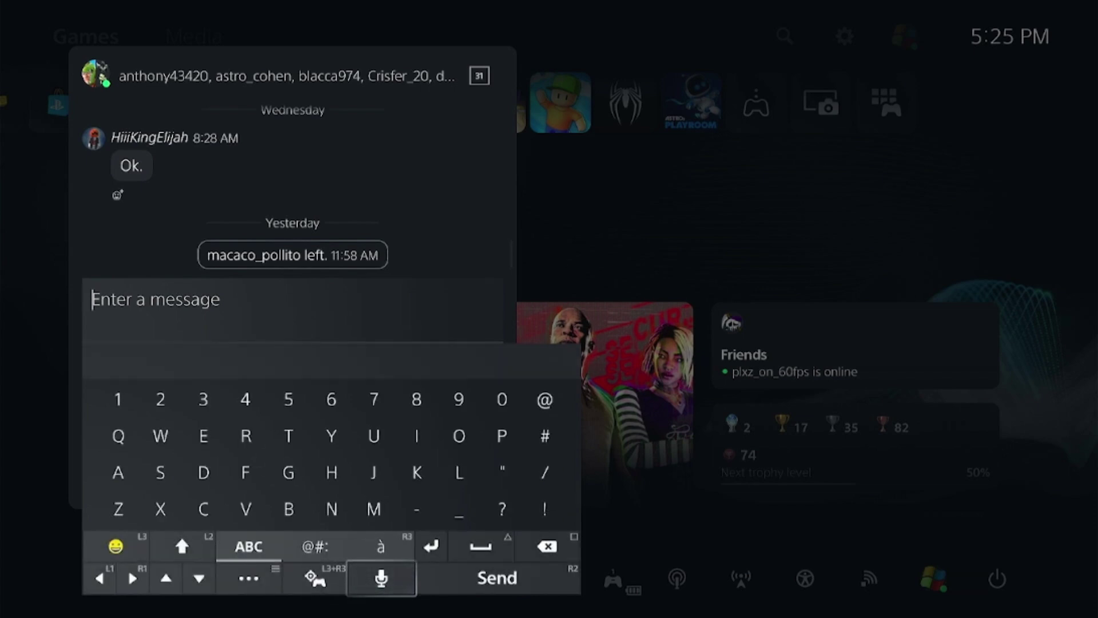
key(Left)
key(Up)
key(Up)
key(Up)
key(Up)
key(Left)
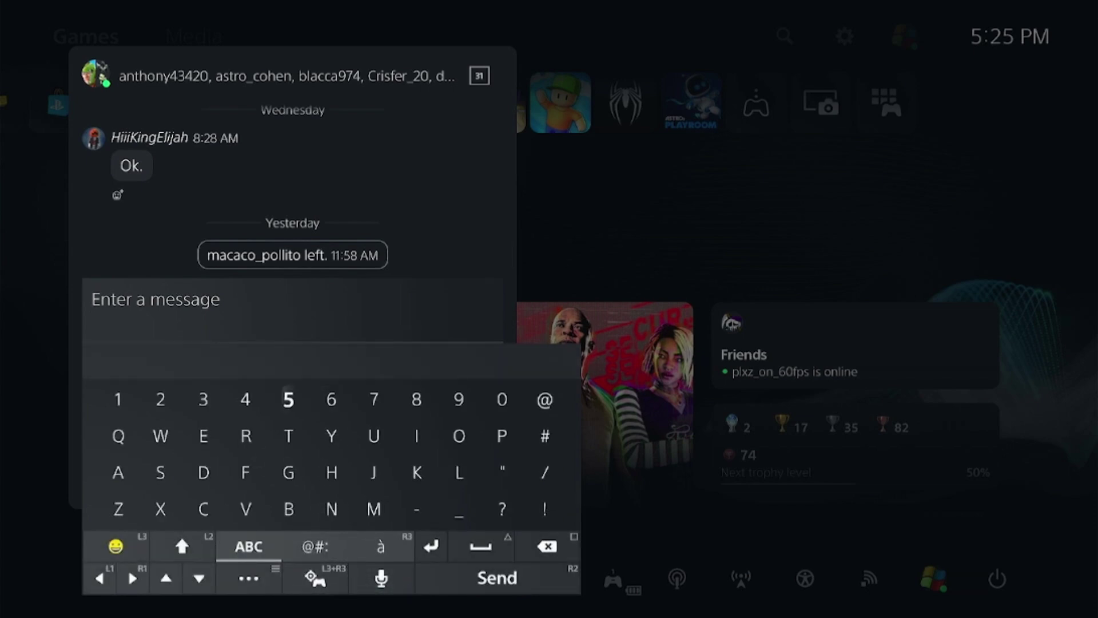
key(Left)
key(Left)
key(Left)
key(Down)
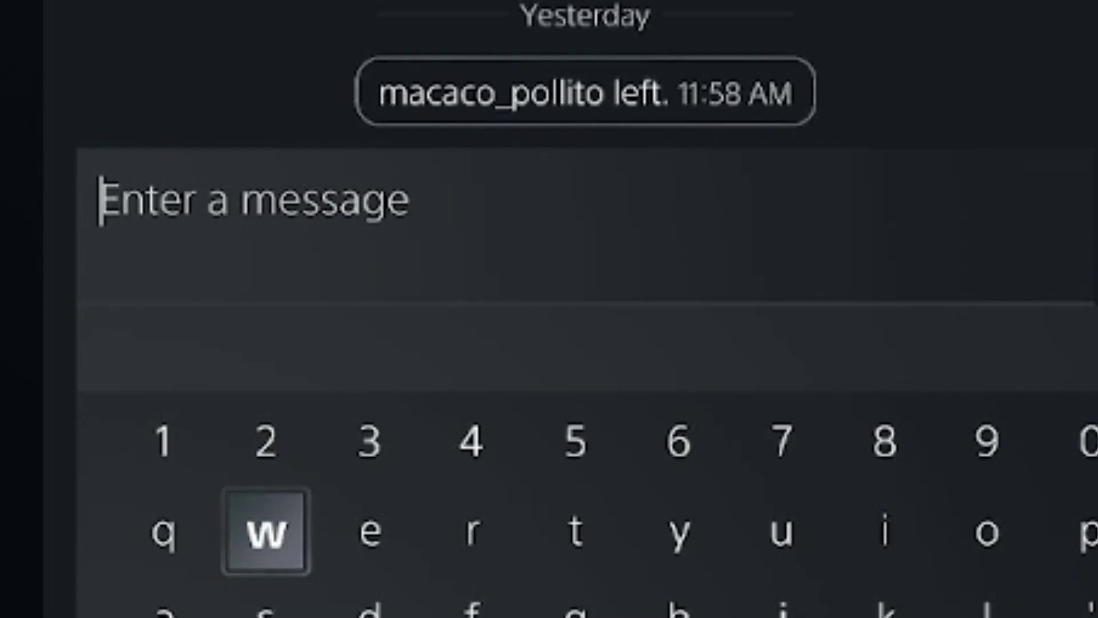
text(w)
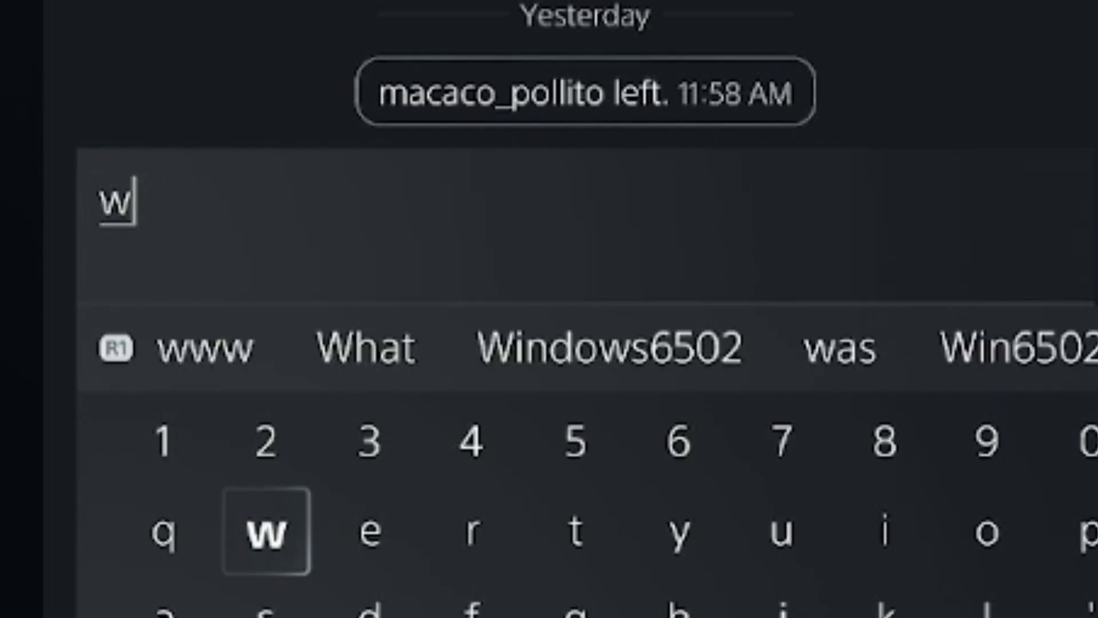
text(ww)
key(Right)
key(Right)
key(Right)
key(Right)
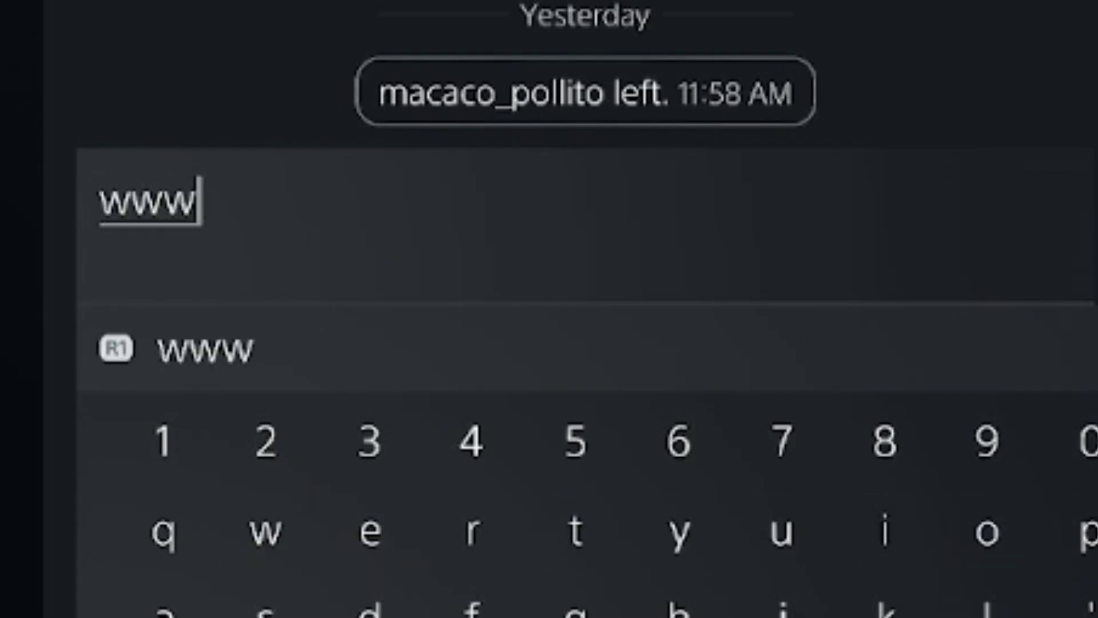
text(.)
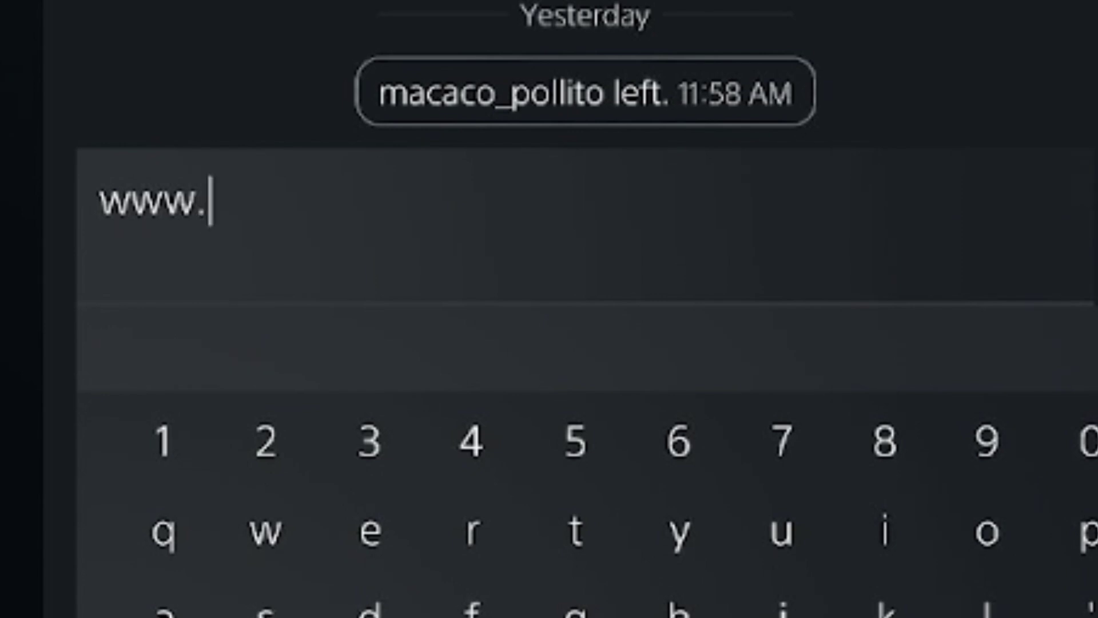
text(gg)
key(Right)
key(Escape)
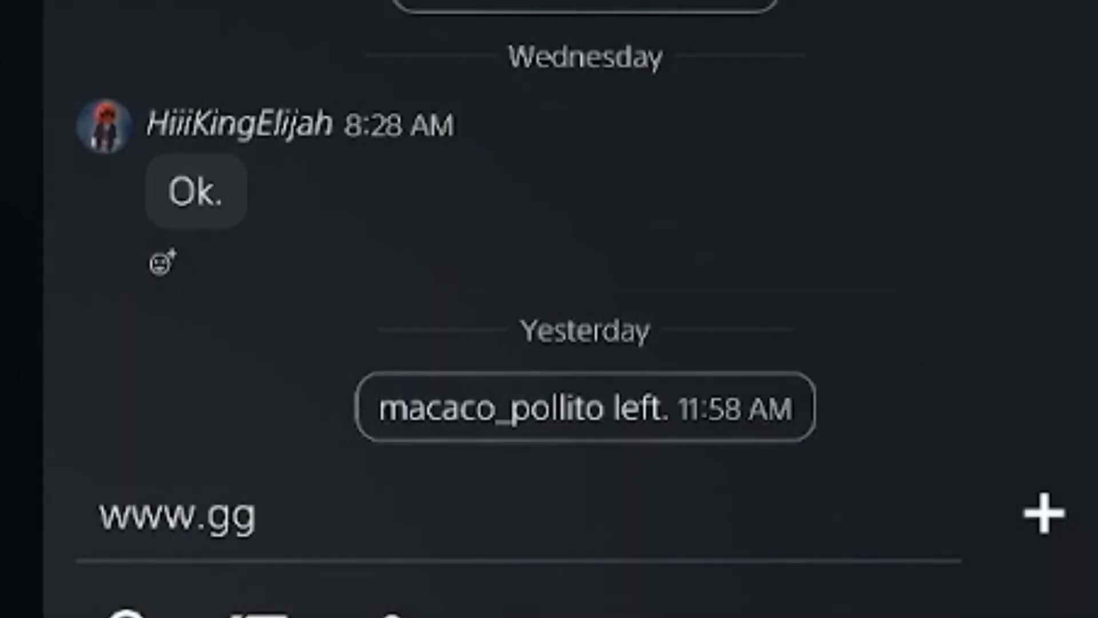
key(Return)
key(BackSpace)
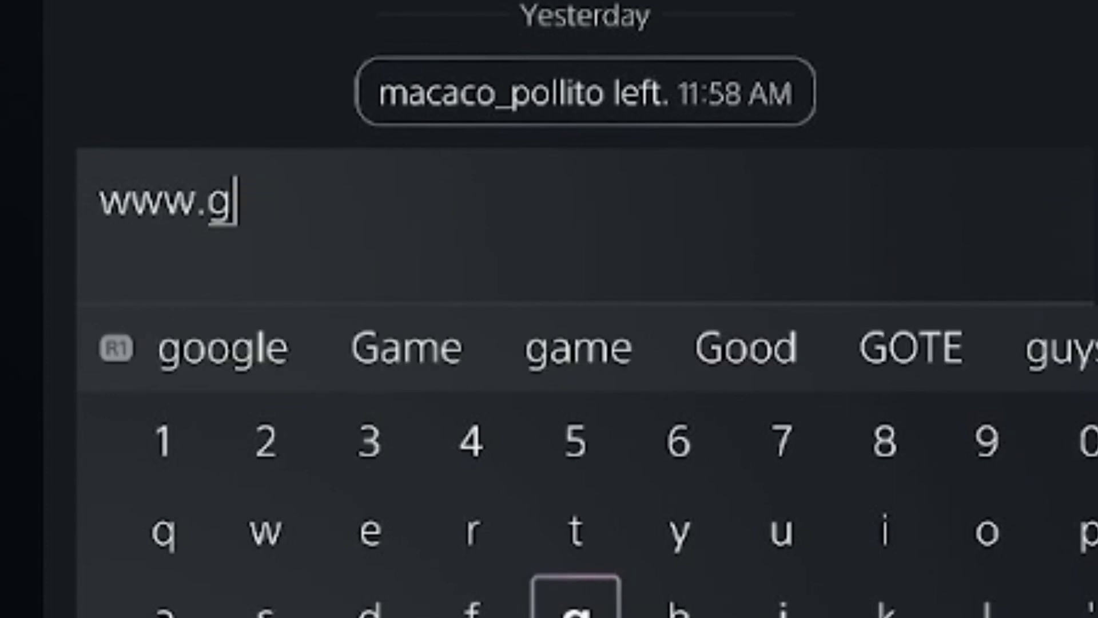
key(Right)
key(Up)
key(Right)
key(Right)
key(Right)
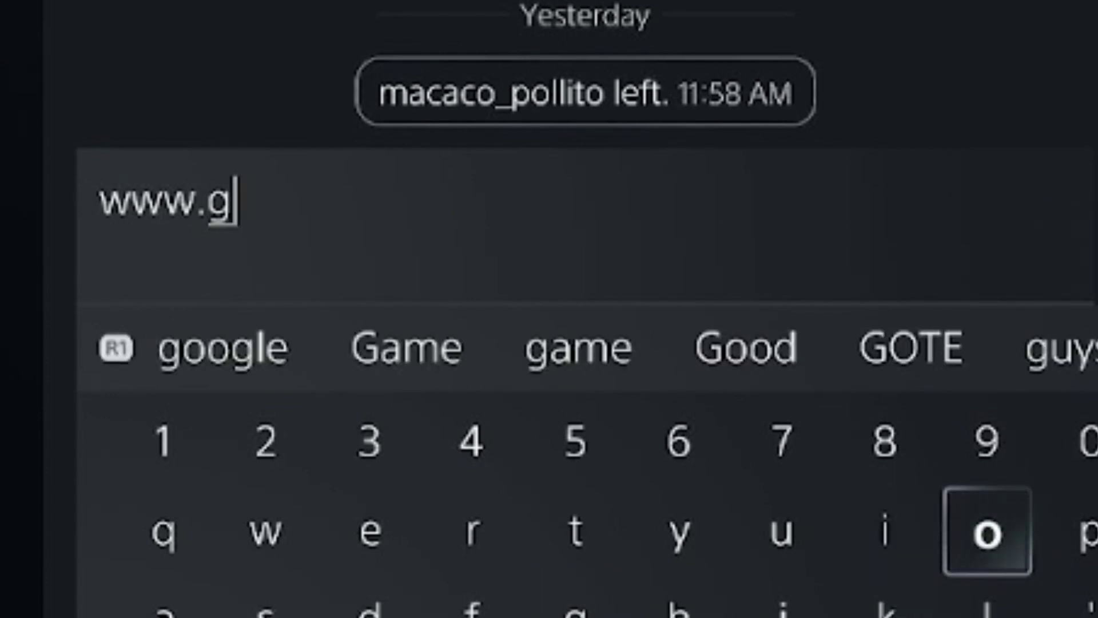
text(oo)
key(Left)
key(Left)
key(Left)
key(Down)
key(Left)
text(g)
key(Right)
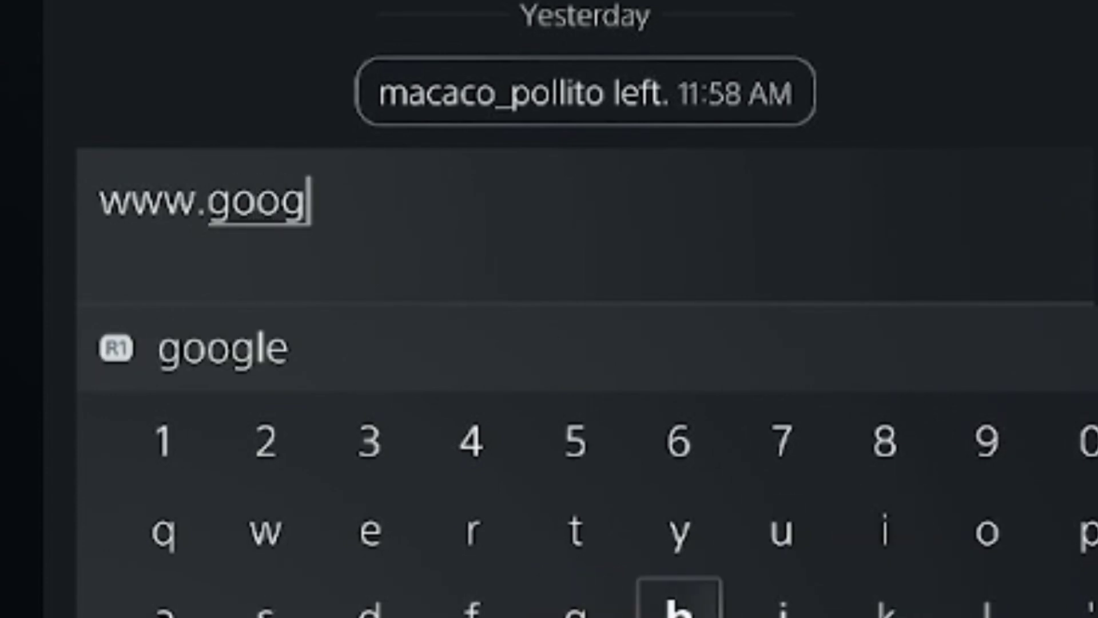
key(Right)
key(Right)
key(Right)
text(l)
key(Left)
key(Left)
key(Left)
key(Left)
key(Up)
key(Right)
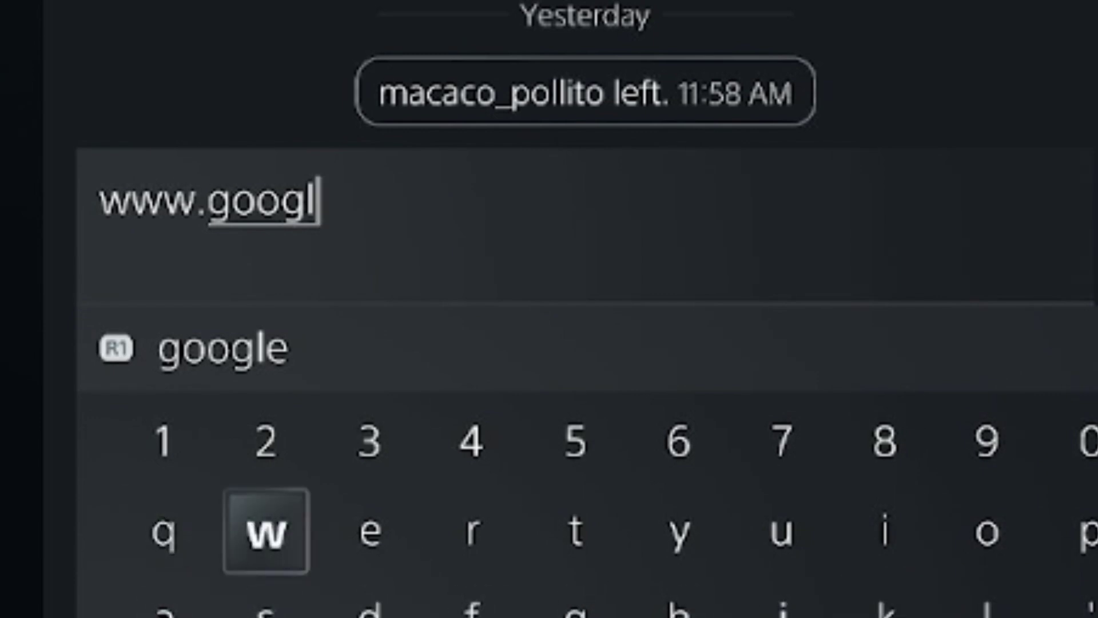
key(Right)
text(e)
key(Right)
key(Right)
key(Right)
key(Right)
key(Down)
text(.)
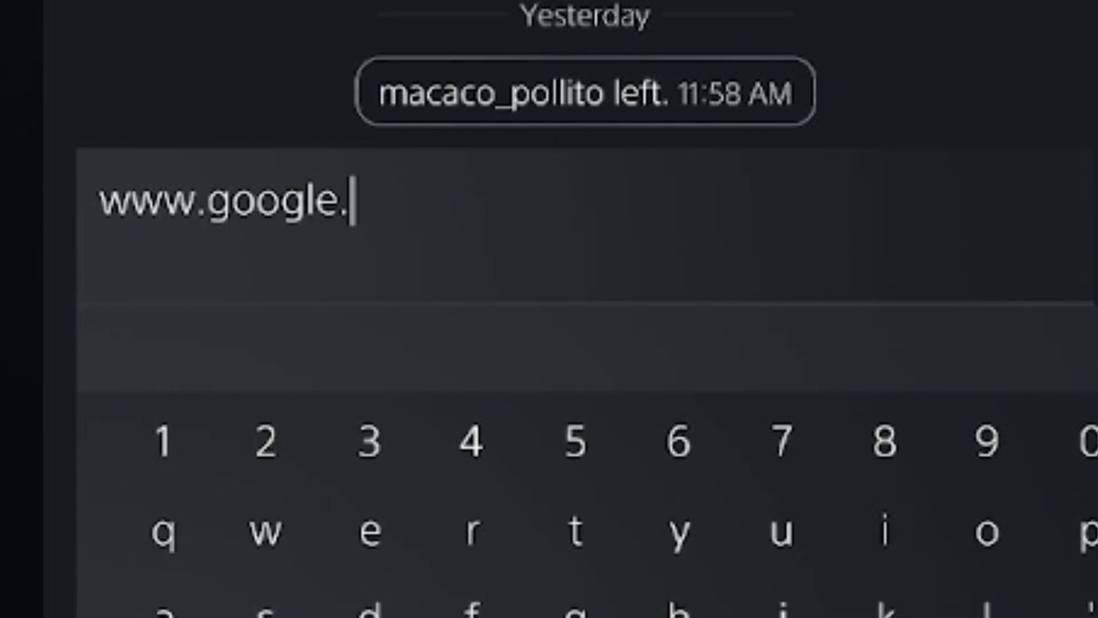
text(c)
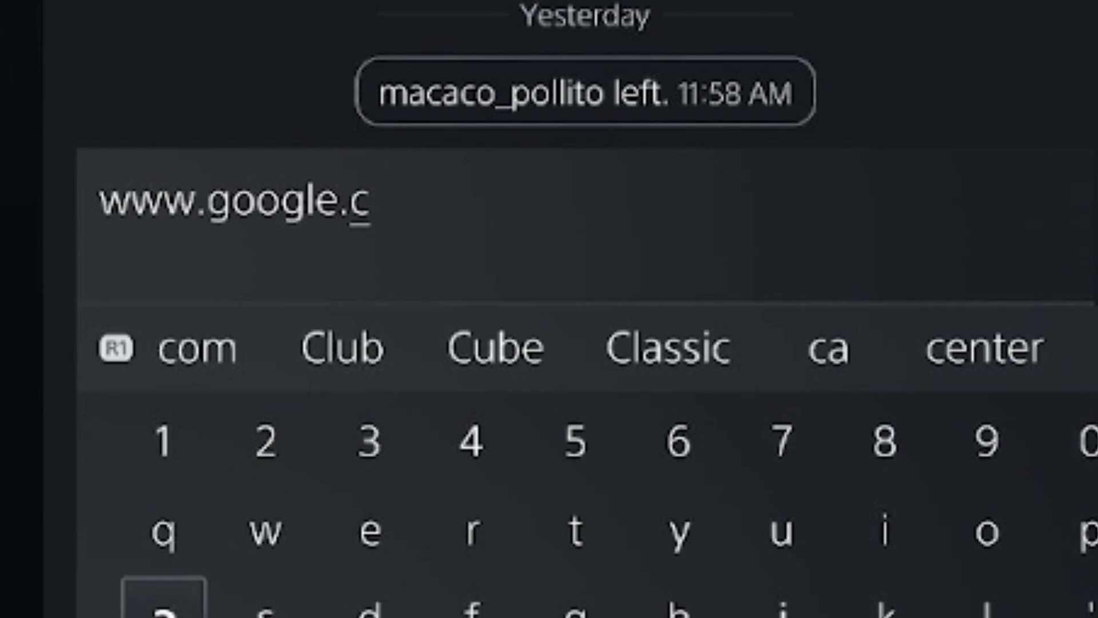
text(a)
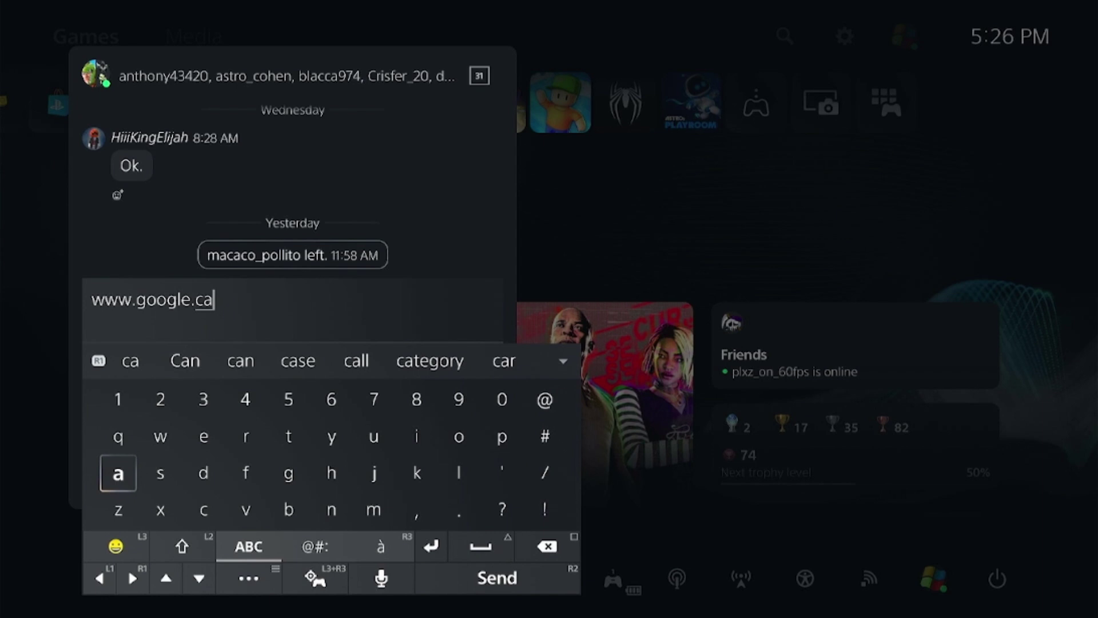
key(Right)
key(Left)
key(Left)
key(Down)
key(Down)
key(Down)
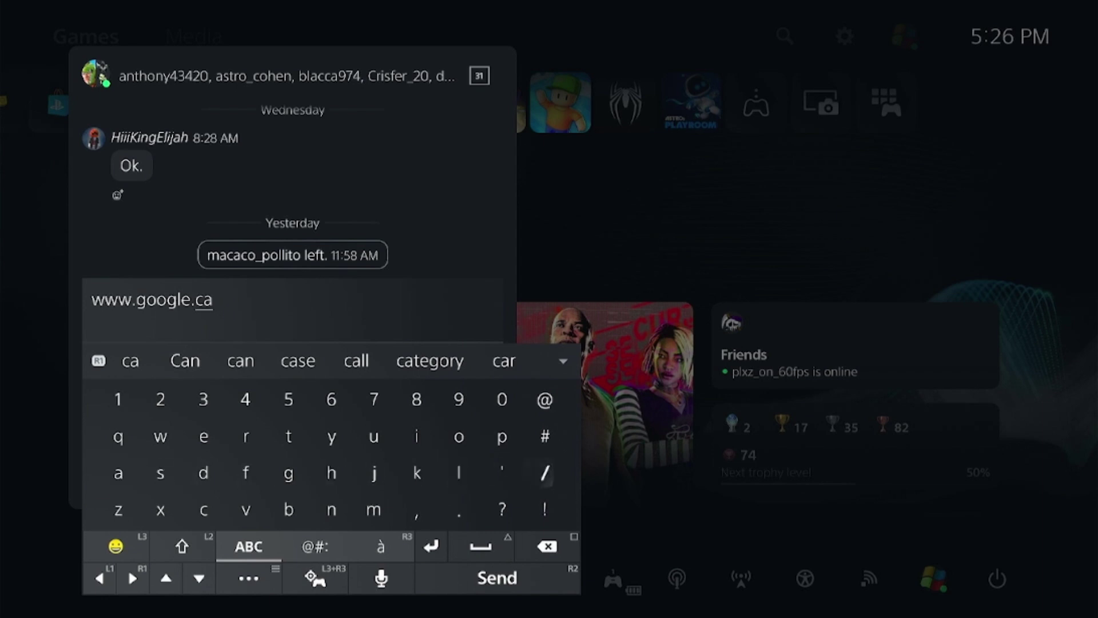
key(Return)
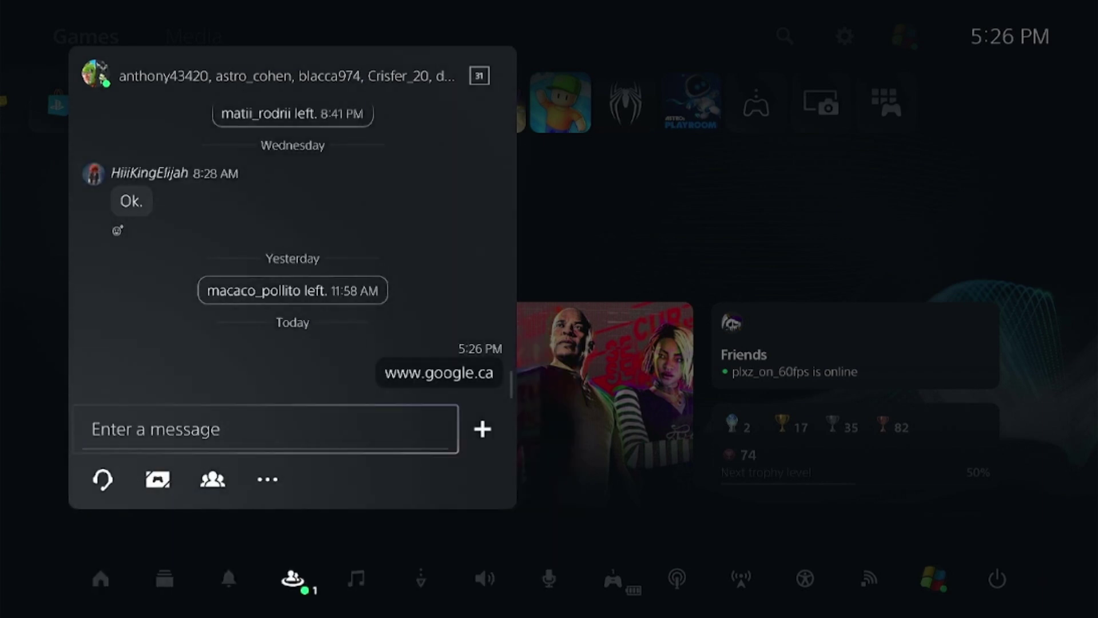
key(Up)
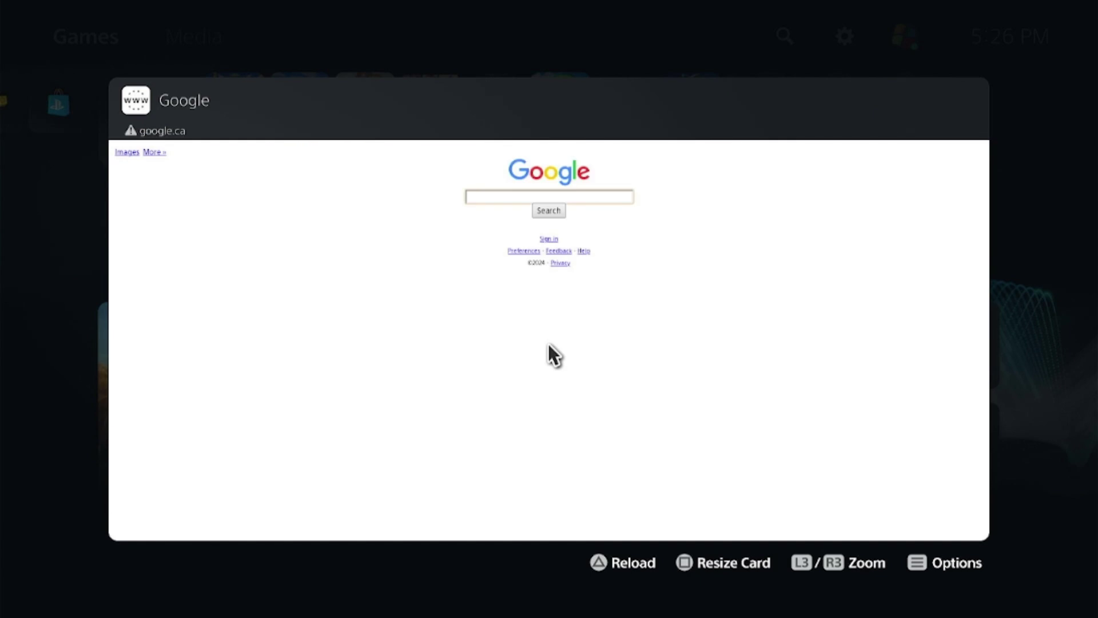
scroll(548, 343, up, 4)
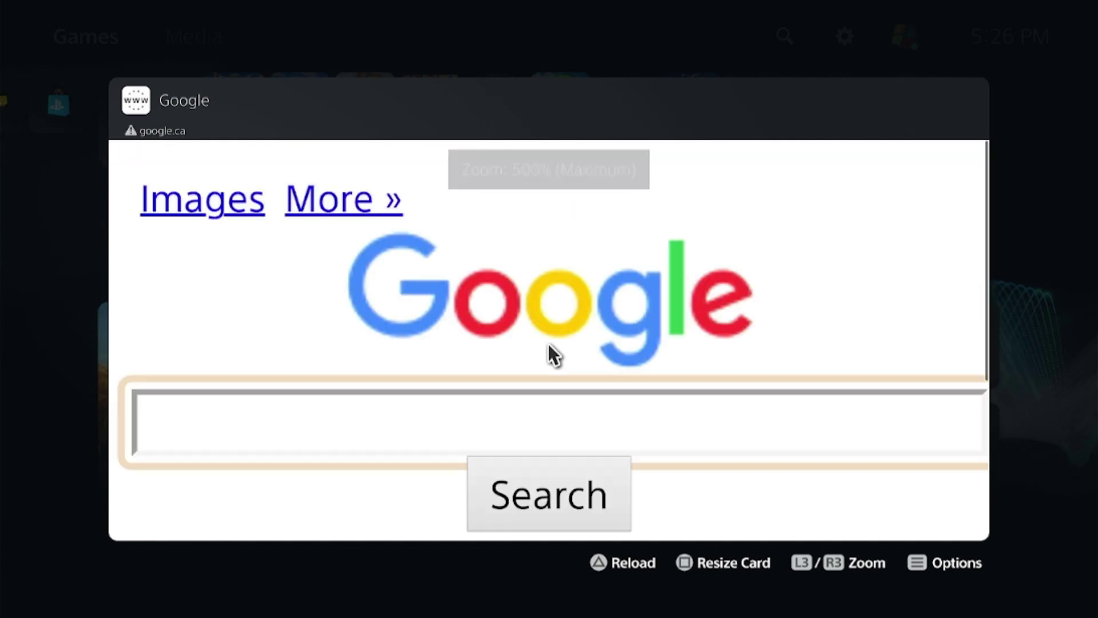
scroll(548, 343, down, 4)
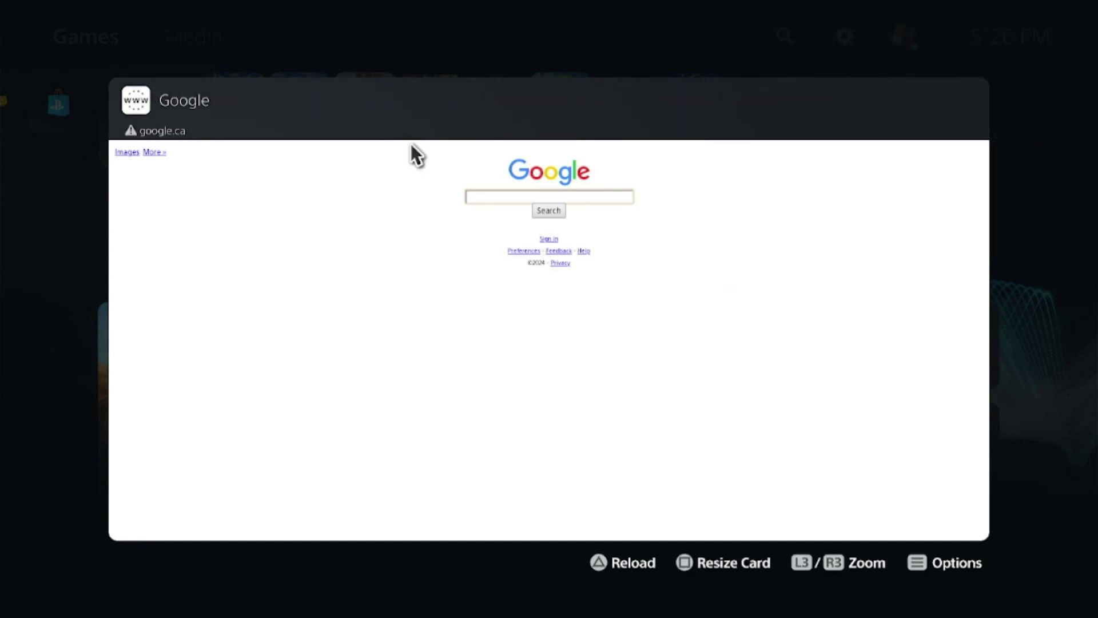
Search Google for 'Game mix' using the G key and the Game and mix suggestions
click(530, 196)
click(525, 197)
key(Left)
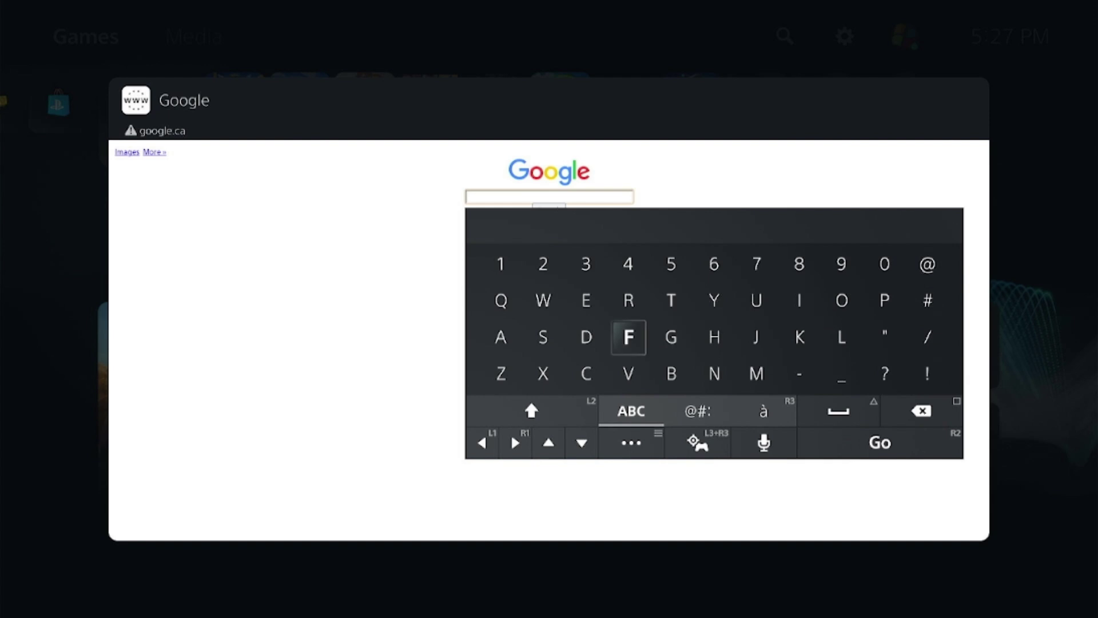
key(Right)
text(G)
key(Left)
key(Left)
key(Left)
key(Left)
key(Up)
key(Up)
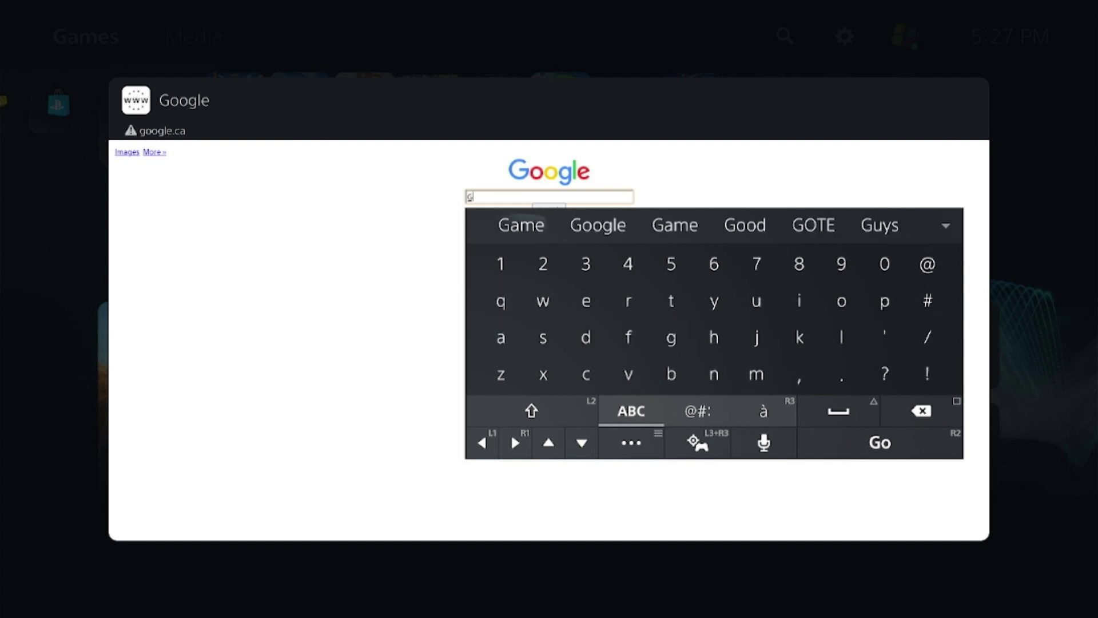
key(Return)
key(Up)
key(Return)
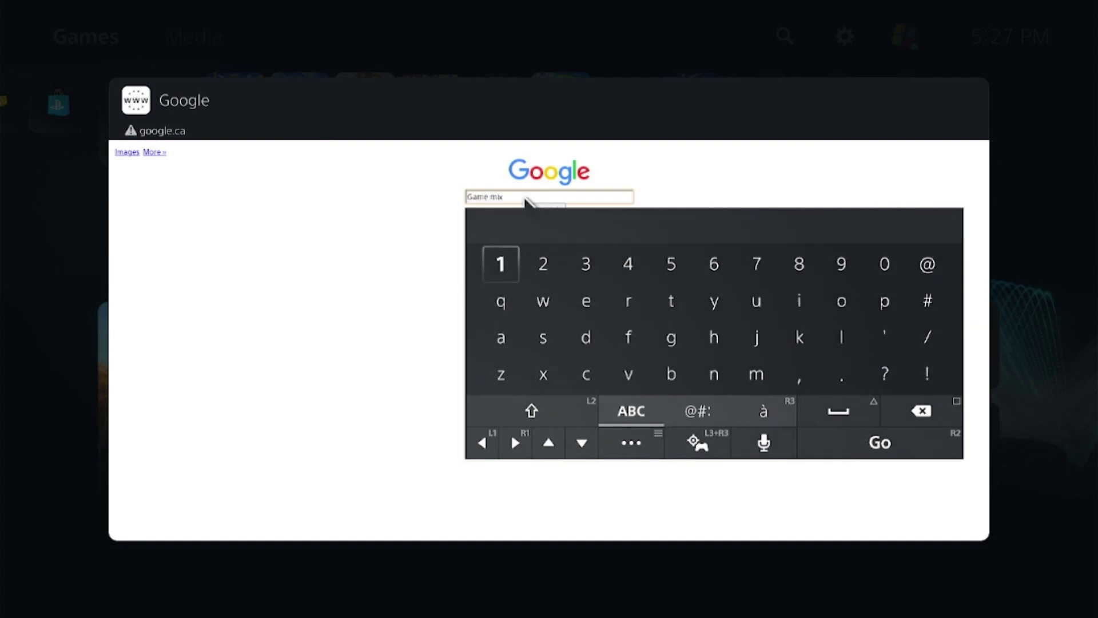
key(Return)
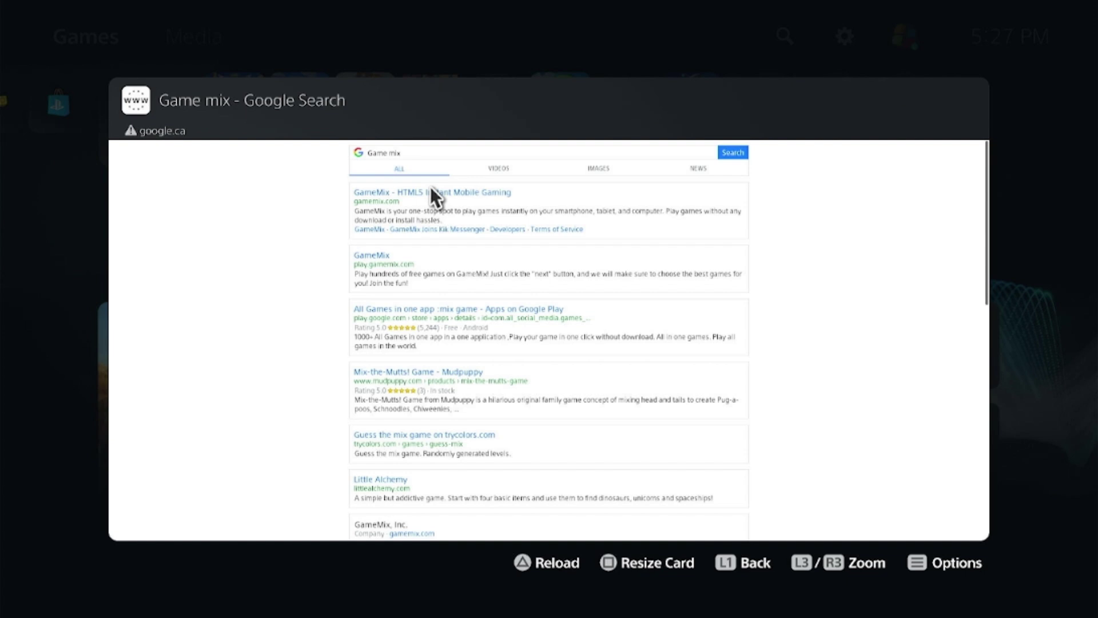
Open the 'GameMix - HTML5 Instant Mobile Gaming' result and press PLAY to launch Flappy Lives
click(451, 192)
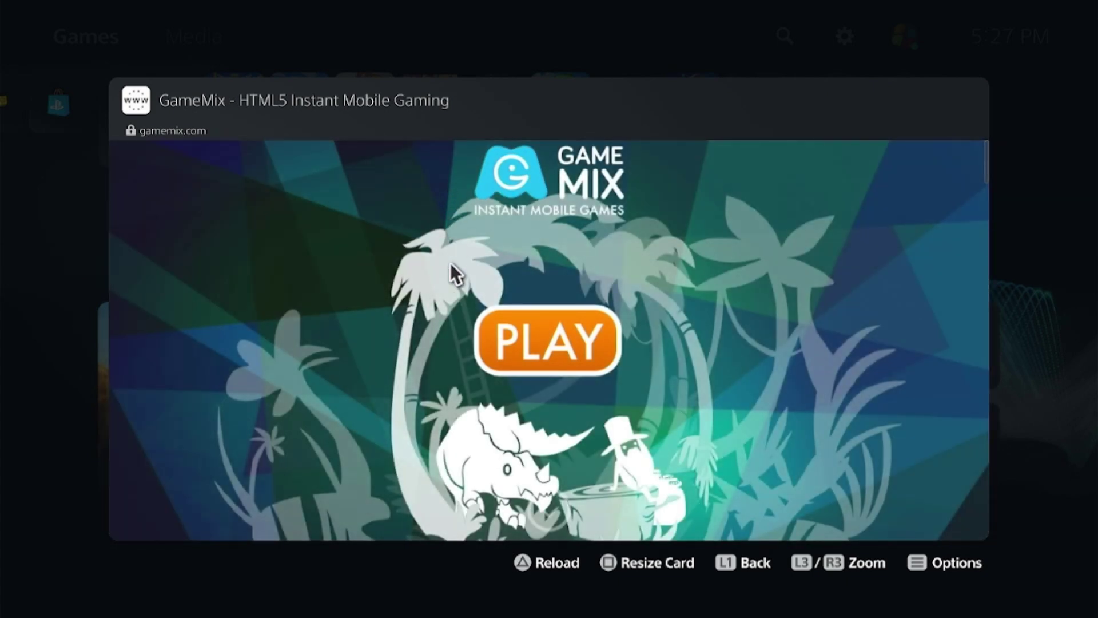
click(536, 363)
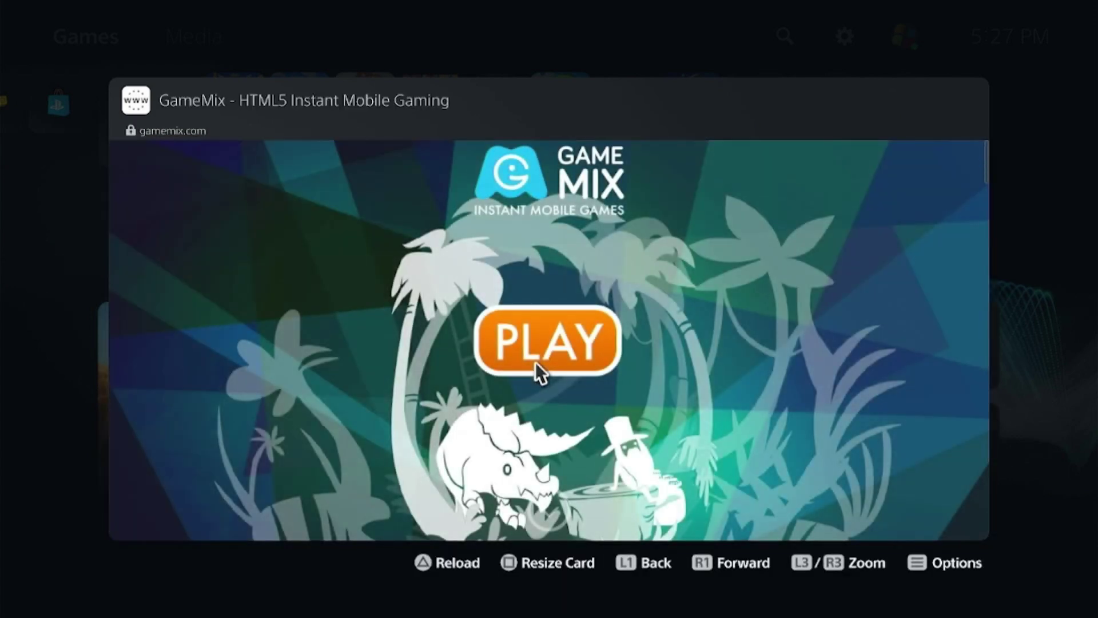
click(535, 361)
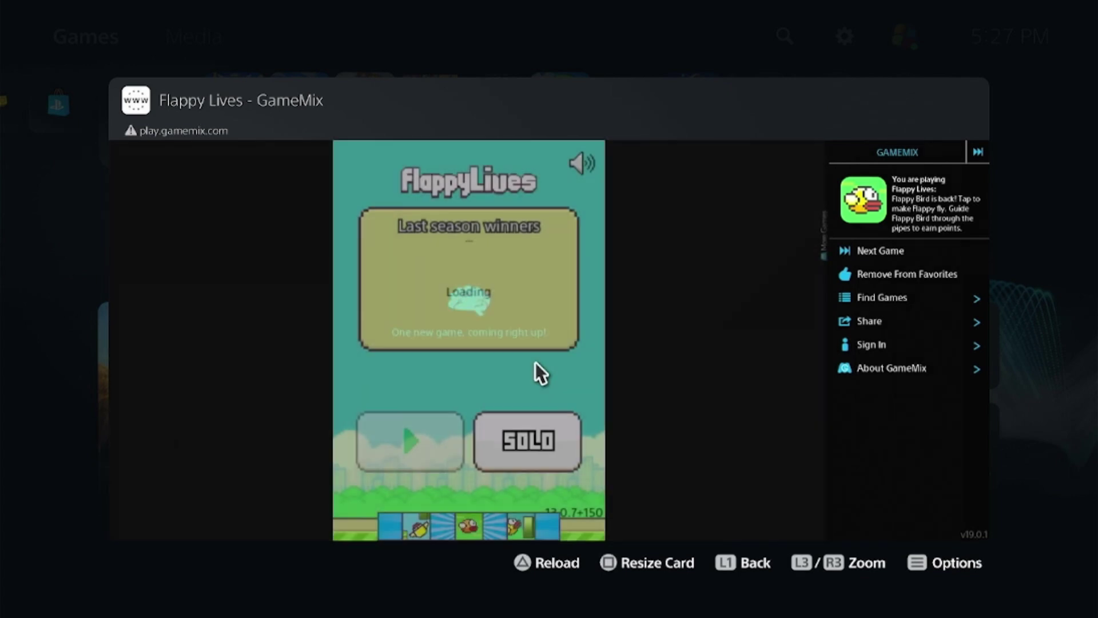
Play a solo Flappy Lives round to a score of 1, then return to the GameMix homepage
click(523, 436)
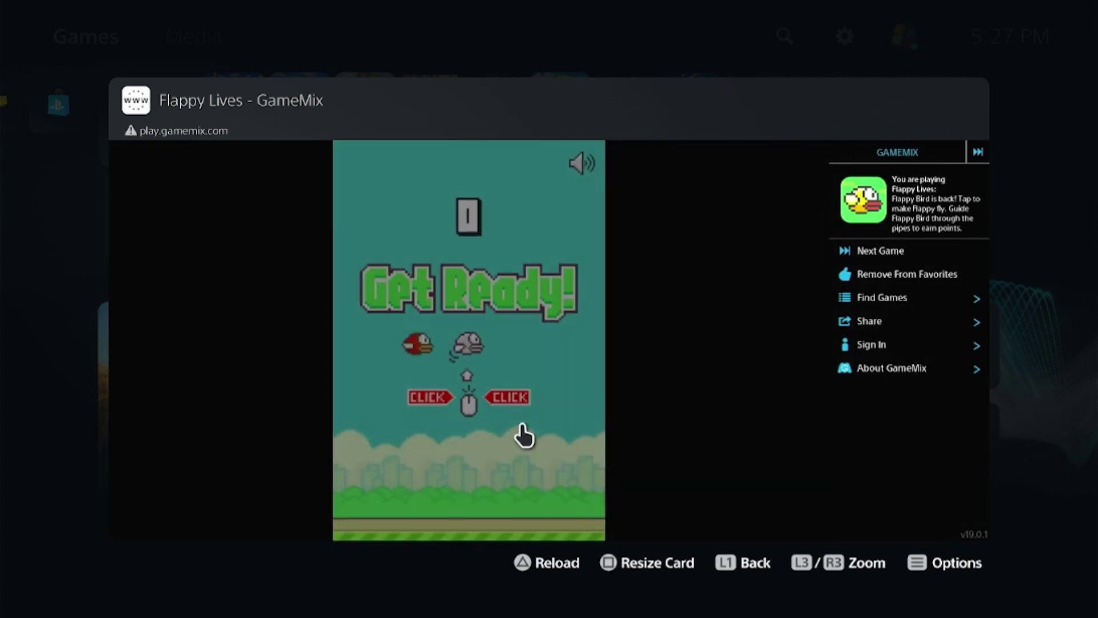
click(413, 355)
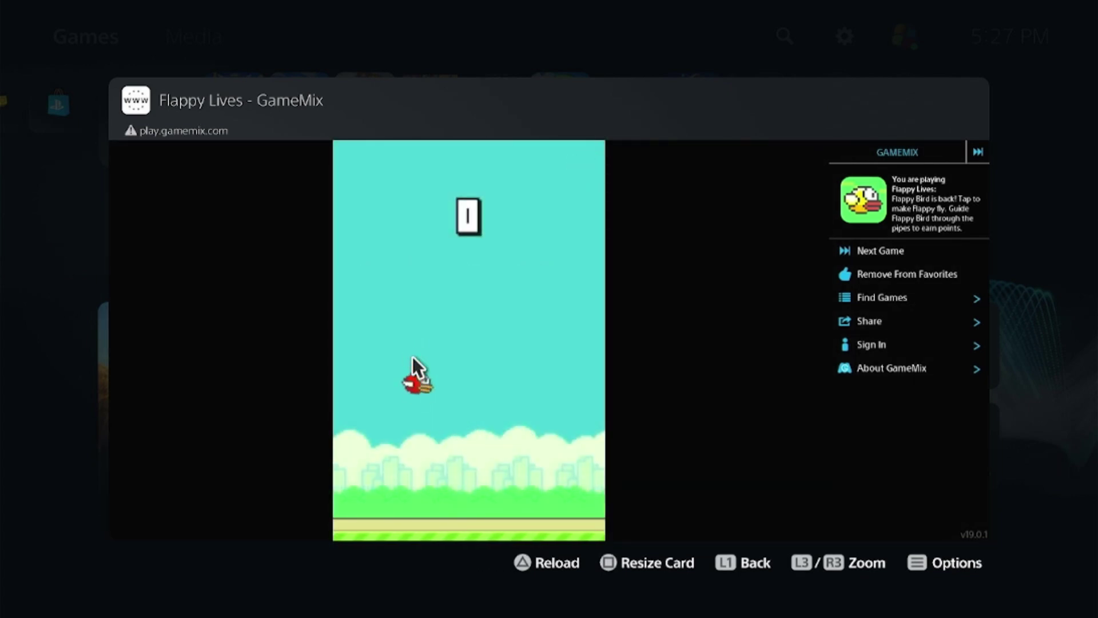
click(413, 356)
click(413, 356)
click(413, 356)
click(413, 356)
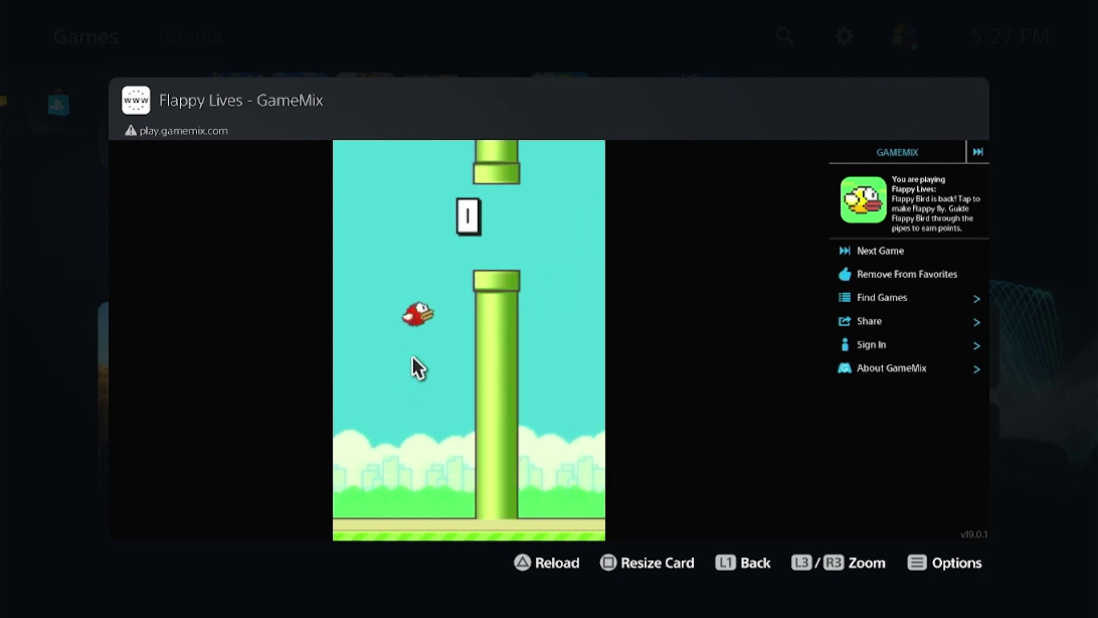
click(413, 355)
click(413, 356)
click(413, 355)
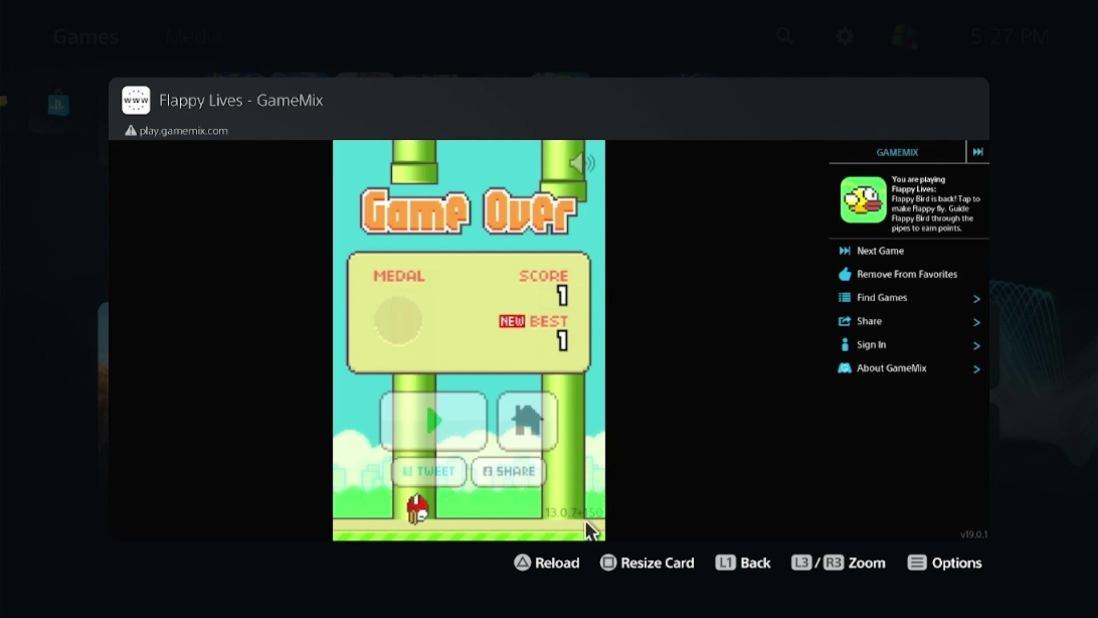
key(alt+Left)
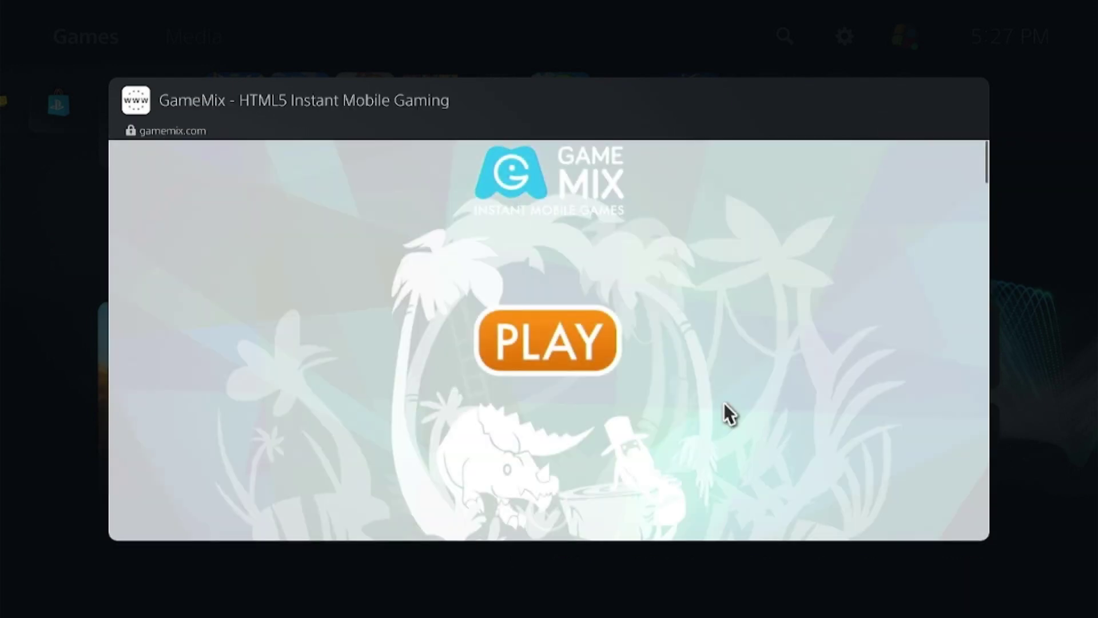
Return to the Game mix results and clear the old query in the search box
key(alt+Left)
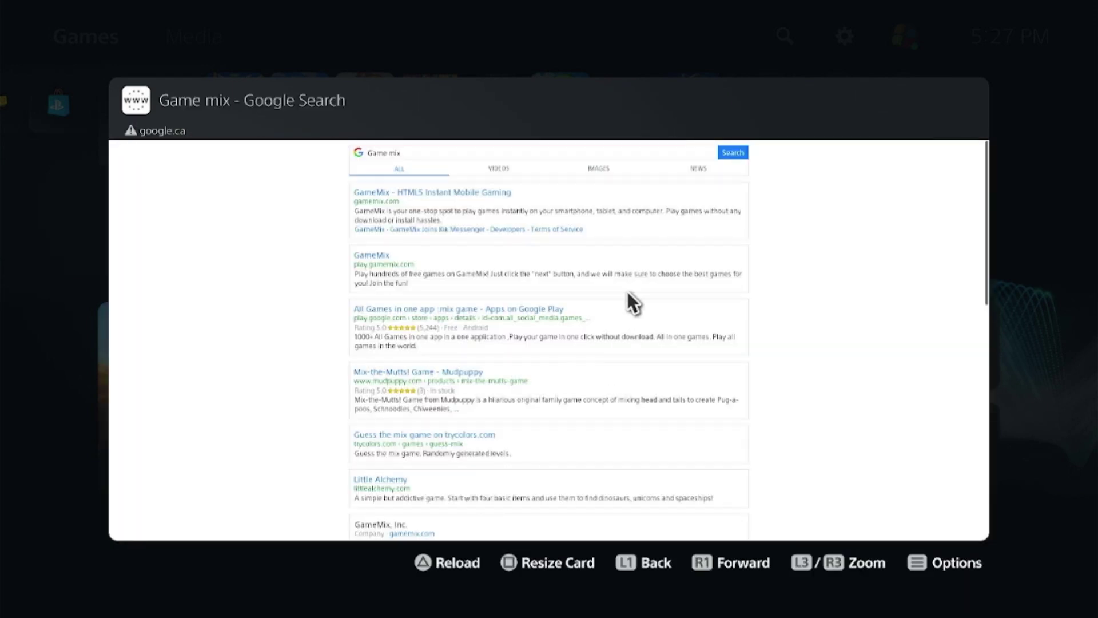
click(625, 151)
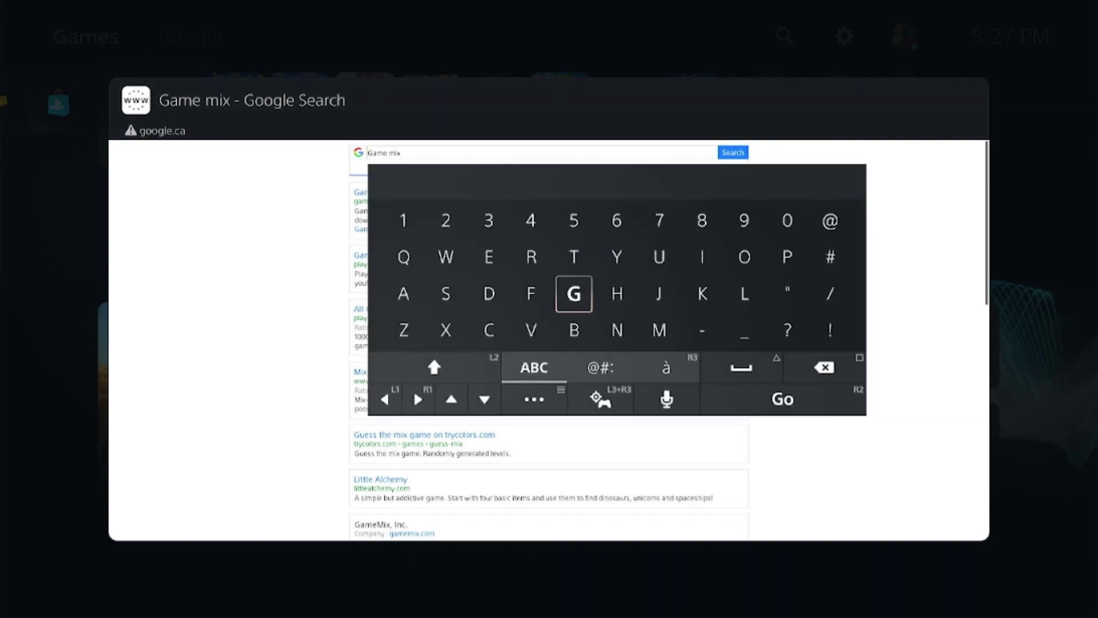
key(Right)
key(End)
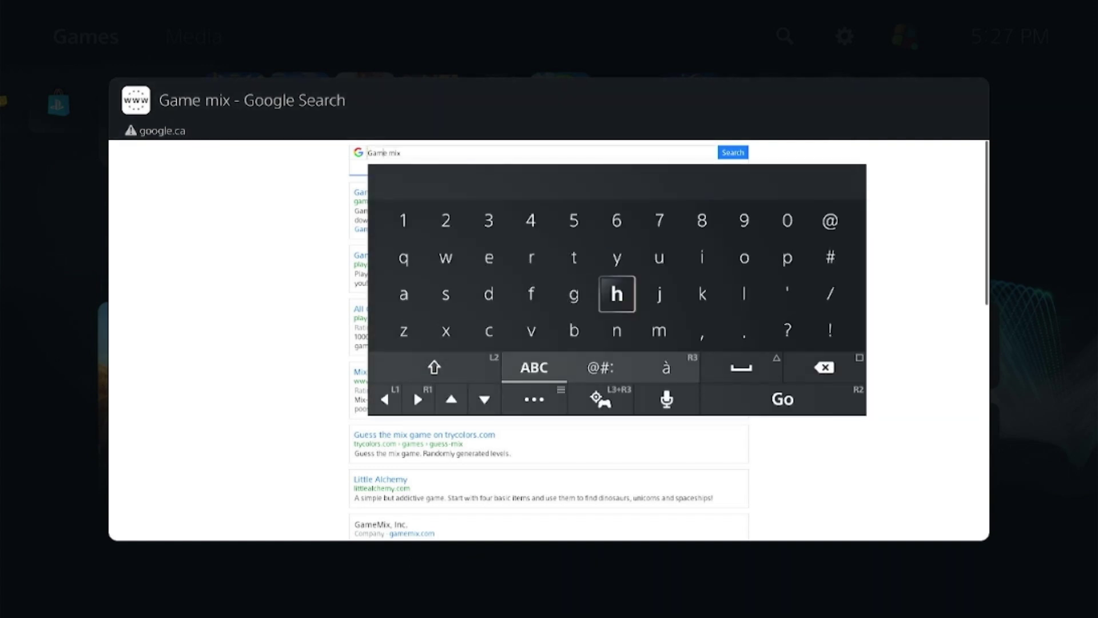
key(BackSpace)
key(BackSpace)
key(BackSpace)
key(Up)
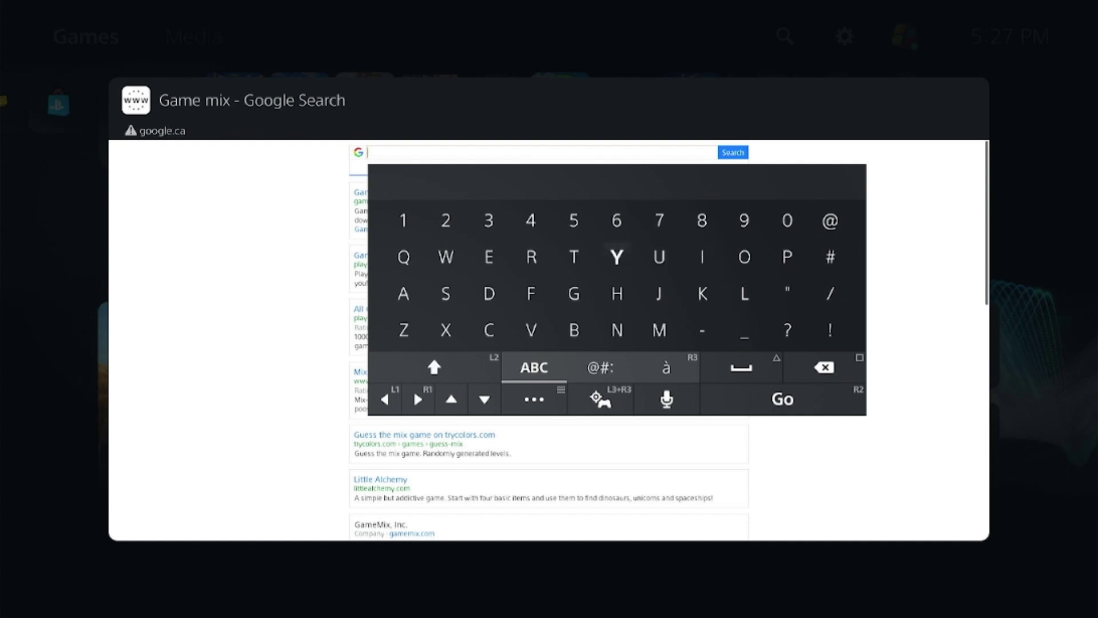
Type 'yu', remove the stray u, and accept the Youtube suggestion as the query
text(y)
key(Right)
text(u)
key(Left)
key(Left)
key(Left)
key(Up)
key(Right)
key(Right)
key(Right)
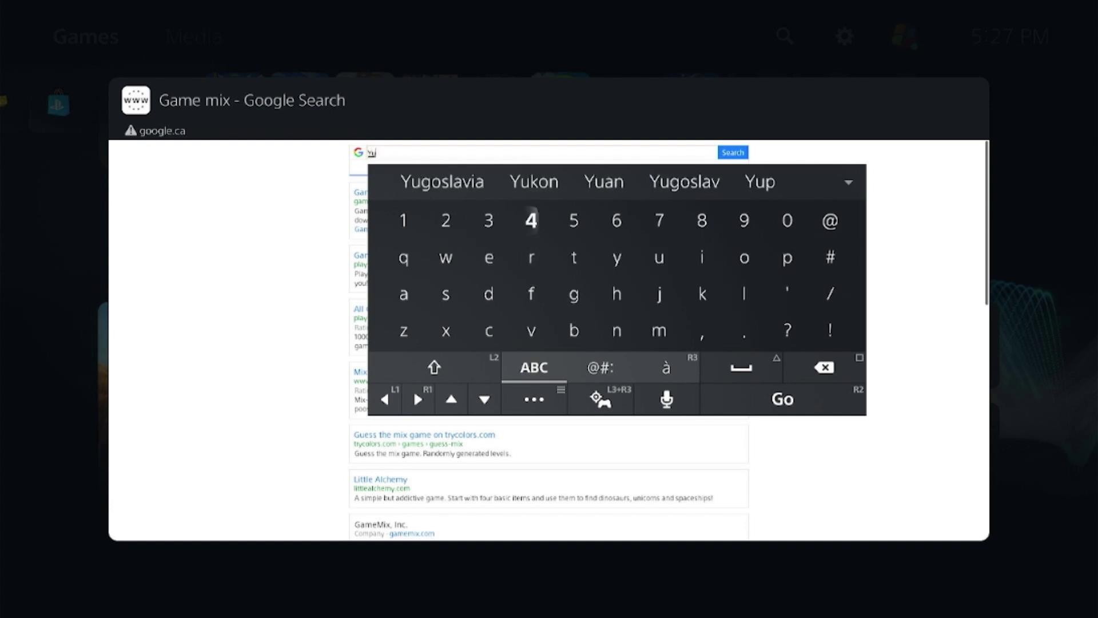
key(Down)
key(Left)
key(Left)
key(BackSpace)
key(Right)
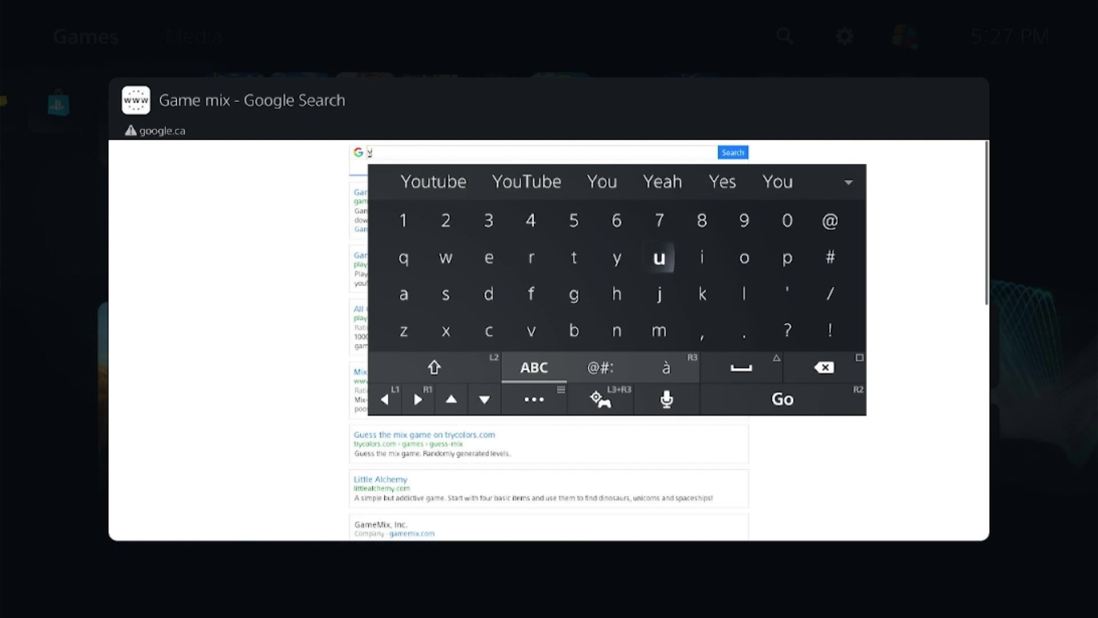
key(Left)
key(Left)
key(Left)
key(Left)
key(Up)
key(Left)
key(Up)
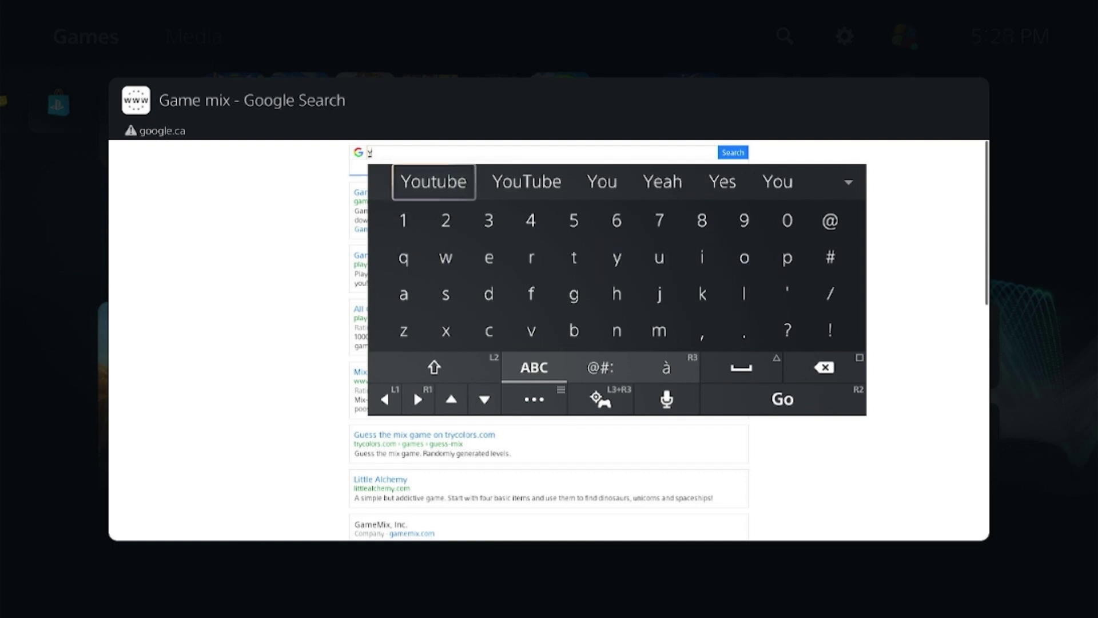
key(Return)
key(Return)
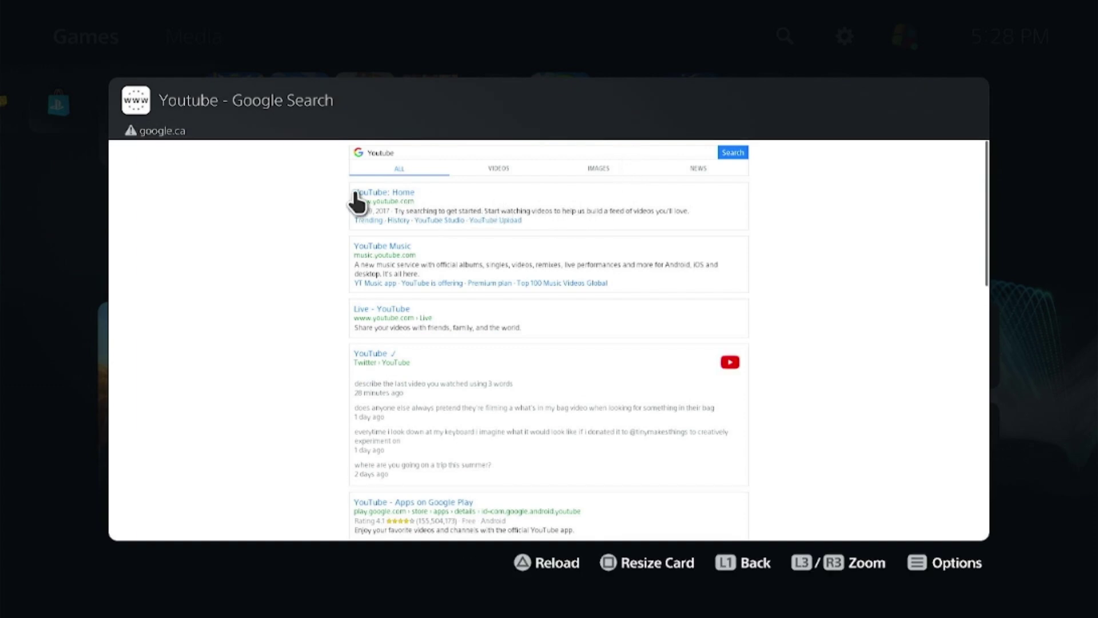
Open the 'YouTube: Home' result and reload it to show the signed-in feed
click(363, 192)
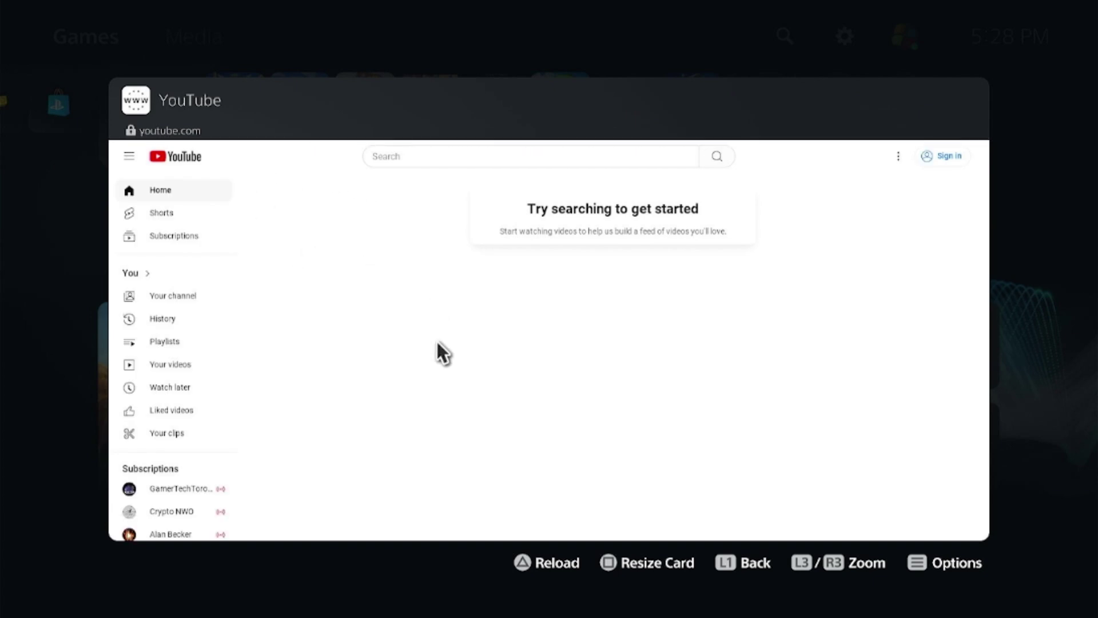
key(F5)
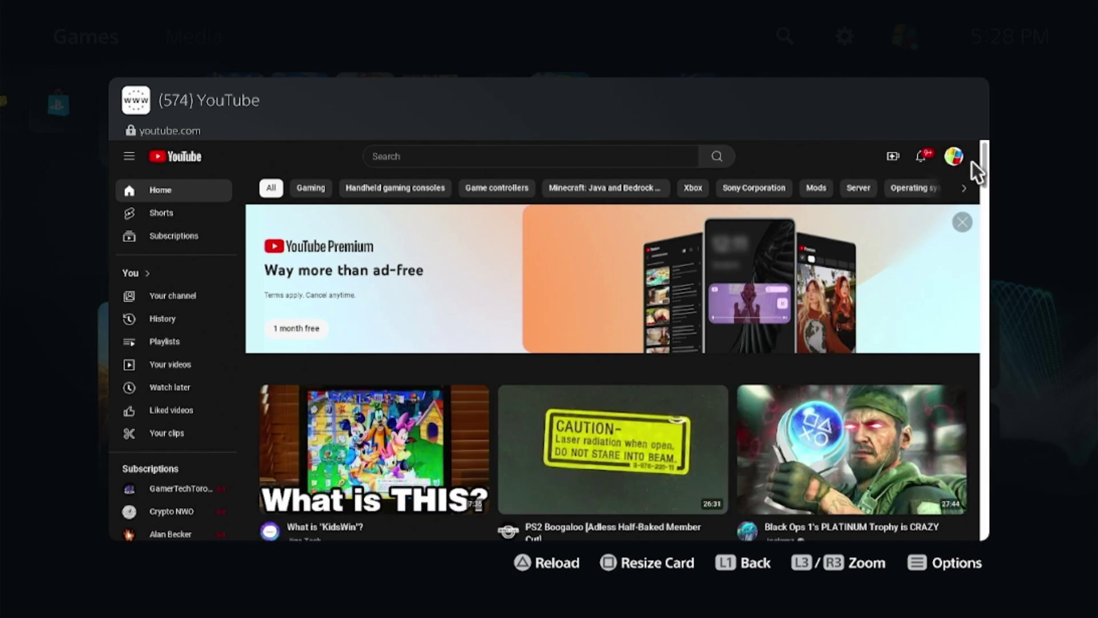
Choose Sign out from the YouTube avatar's account menu
click(953, 156)
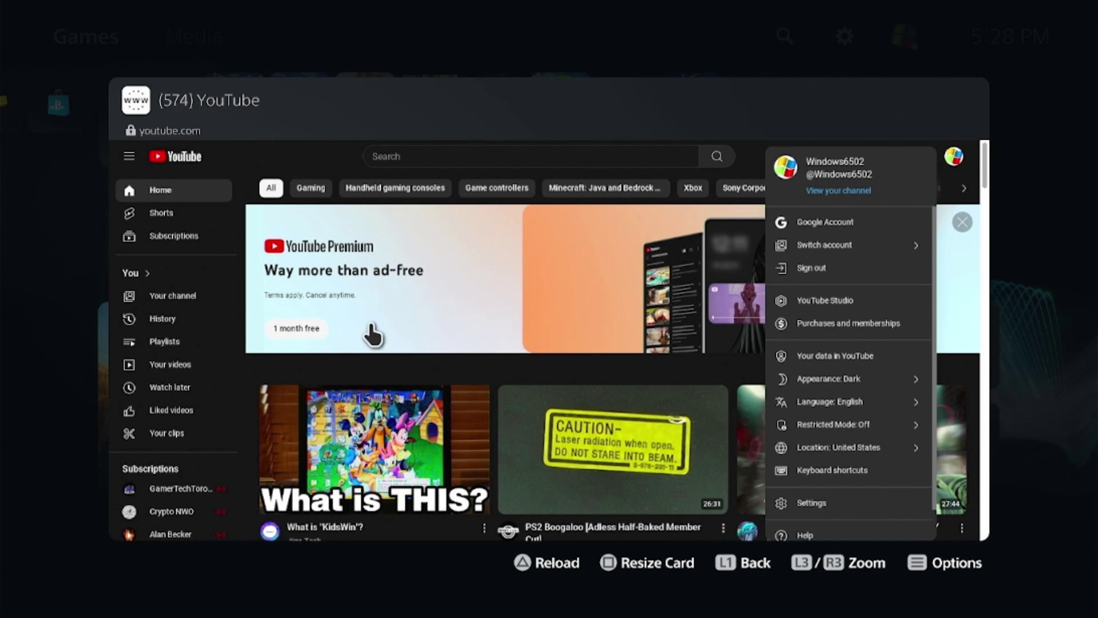
click(290, 144)
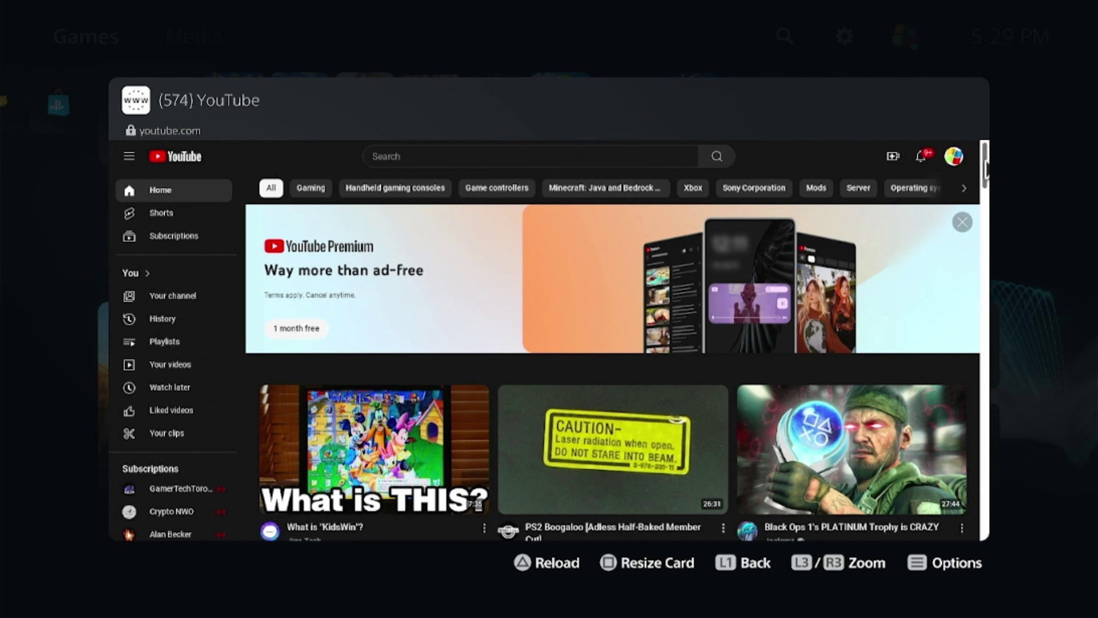
click(954, 159)
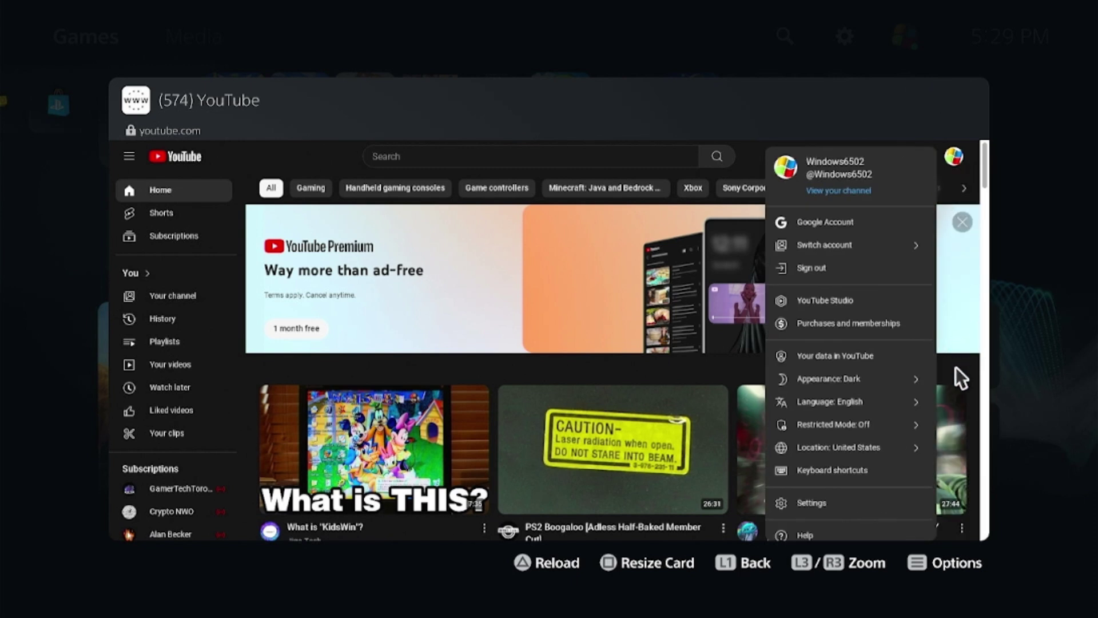
click(776, 273)
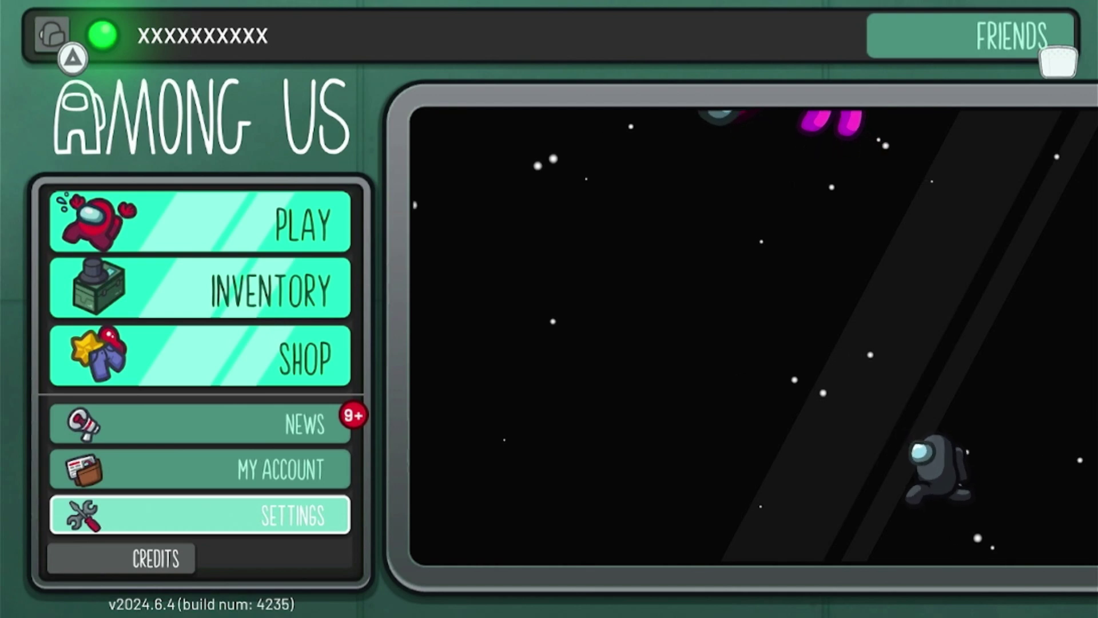
From the Among Us main menu, open Settings and reach Privacy Policy on the Data tab
key(Up)
key(Up)
key(Up)
key(Down)
key(Down)
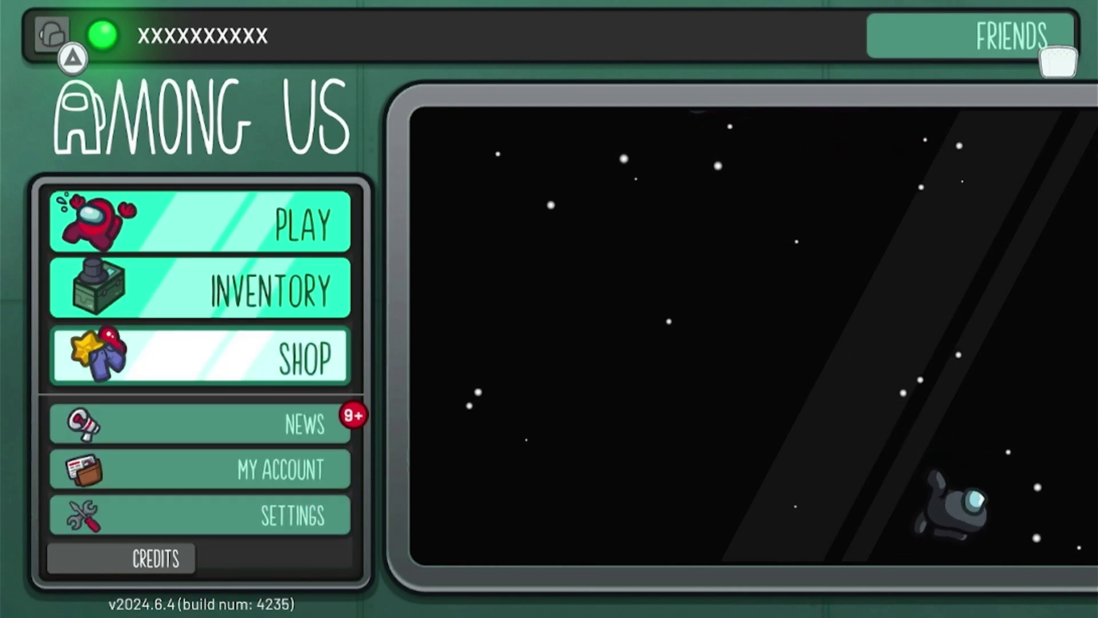
key(Up)
key(Up)
key(Up)
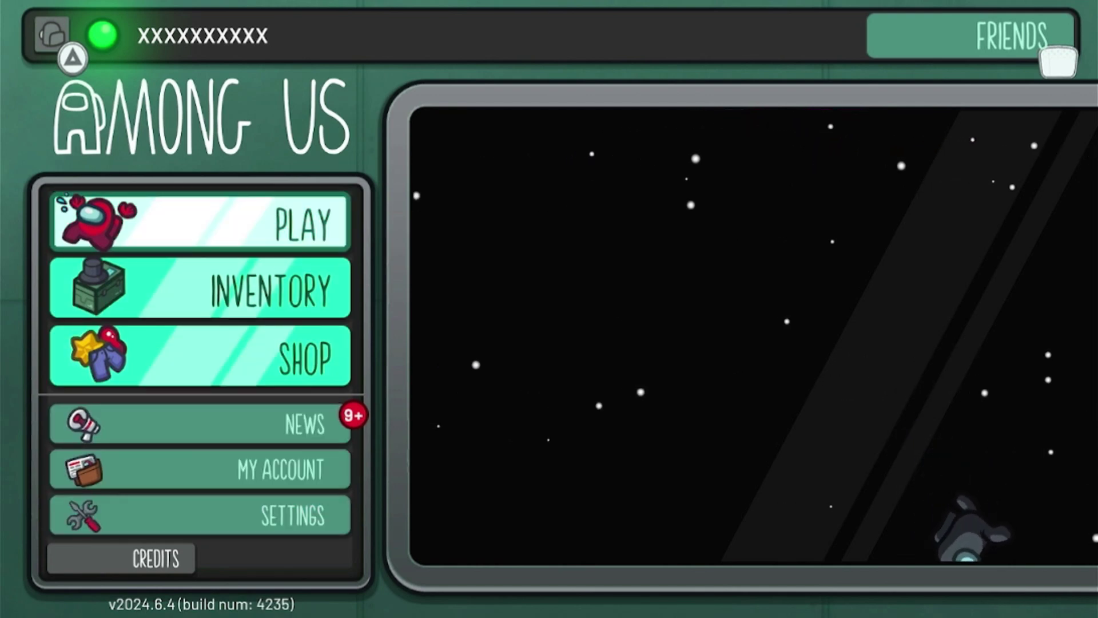
key(Down)
key(Down)
key(Down)
key(Down)
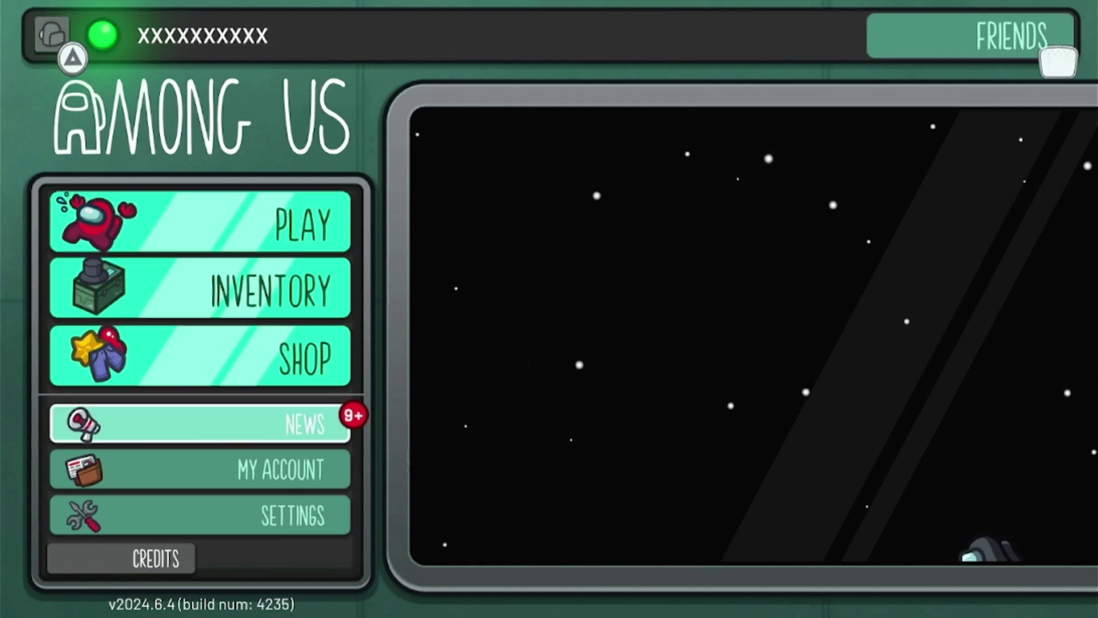
key(Return)
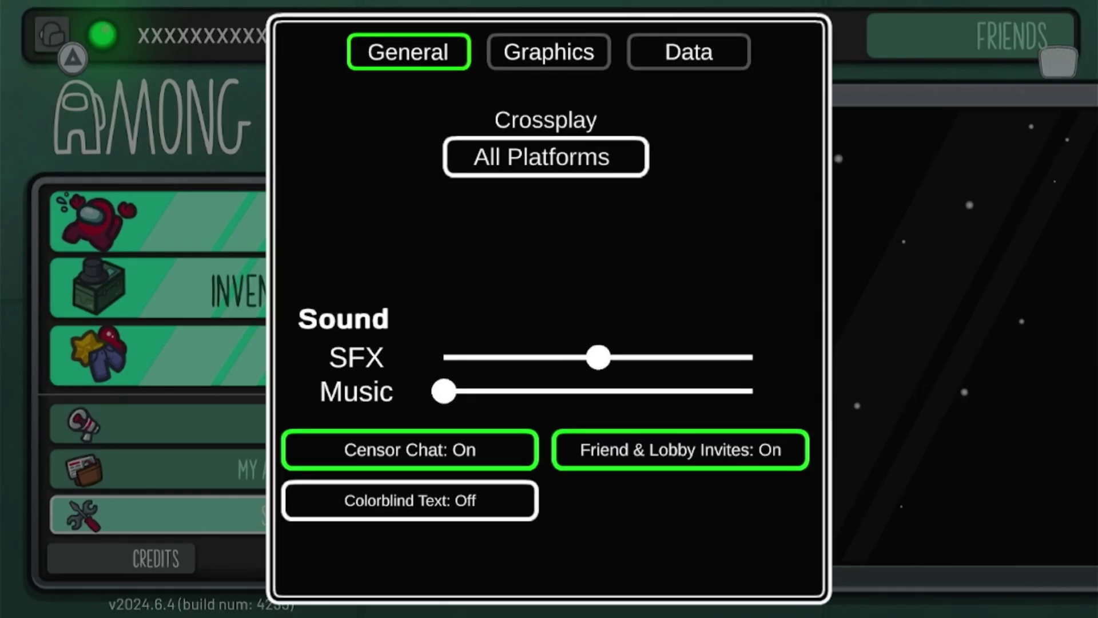
key(Right)
key(Right)
key(Down)
key(Down)
key(Down)
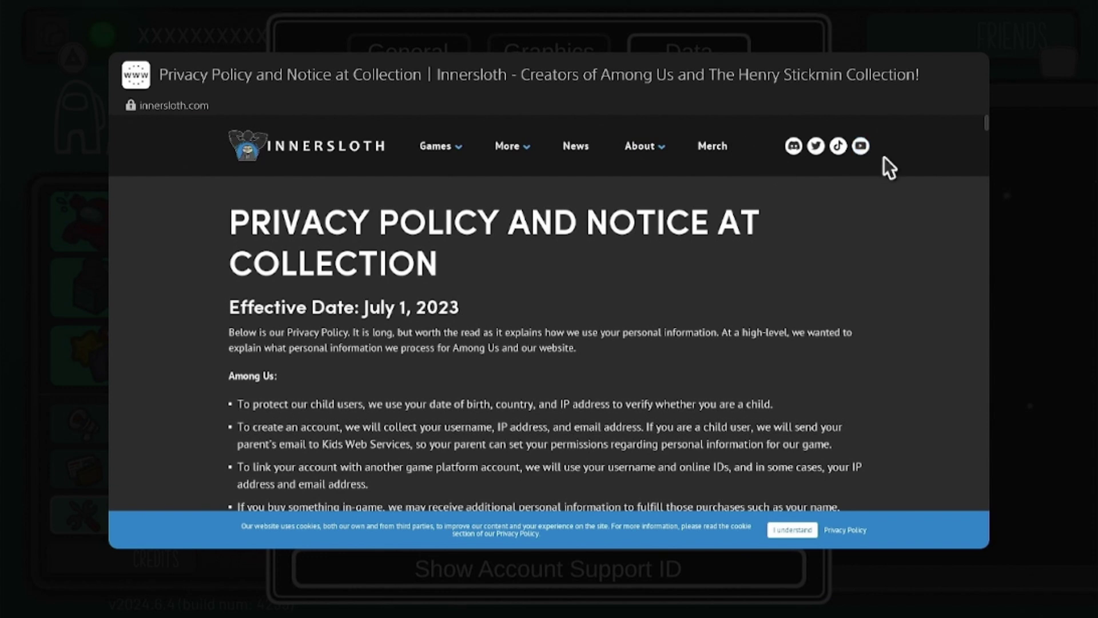
Open Innersloth's YouTube channel, pause The Fungle Launch Trailer, and check the signed-in account menu
click(862, 147)
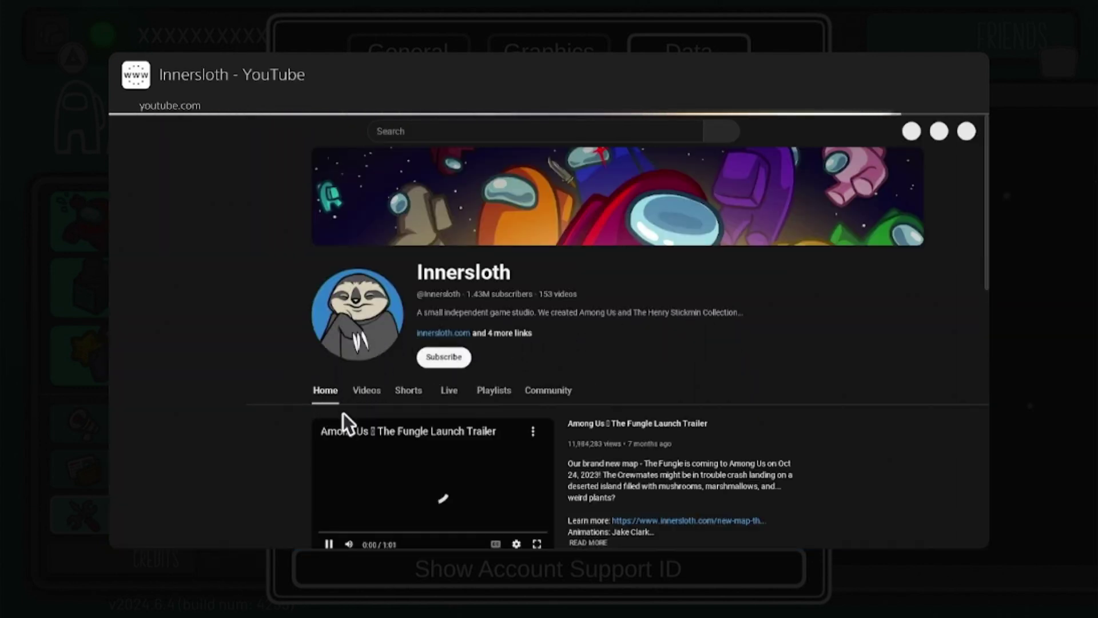
scroll(334, 458, down, 4)
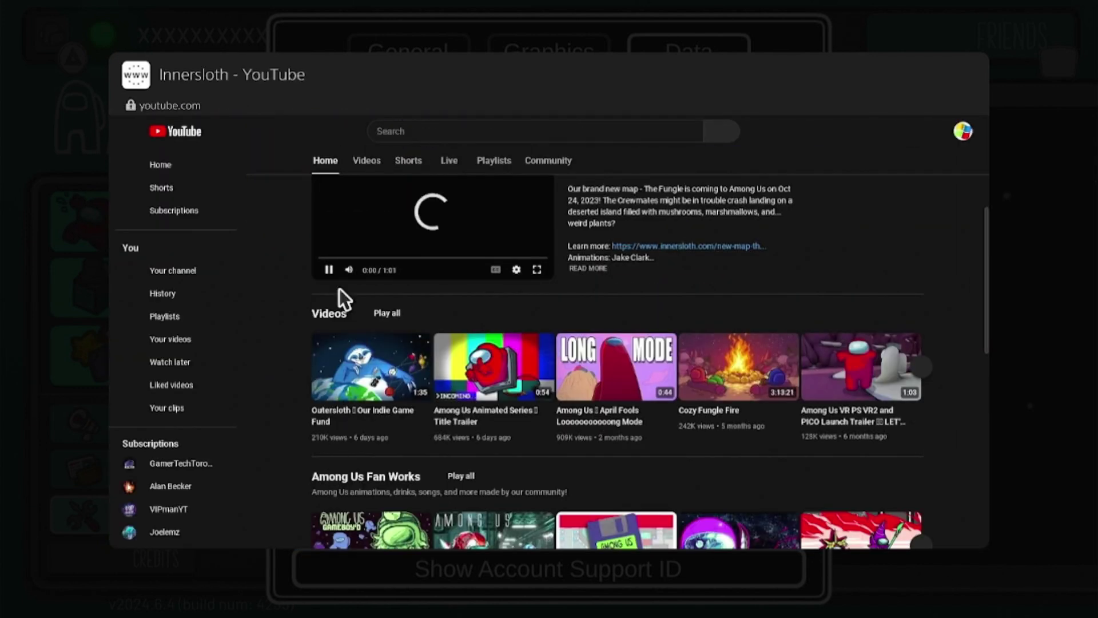
click(327, 274)
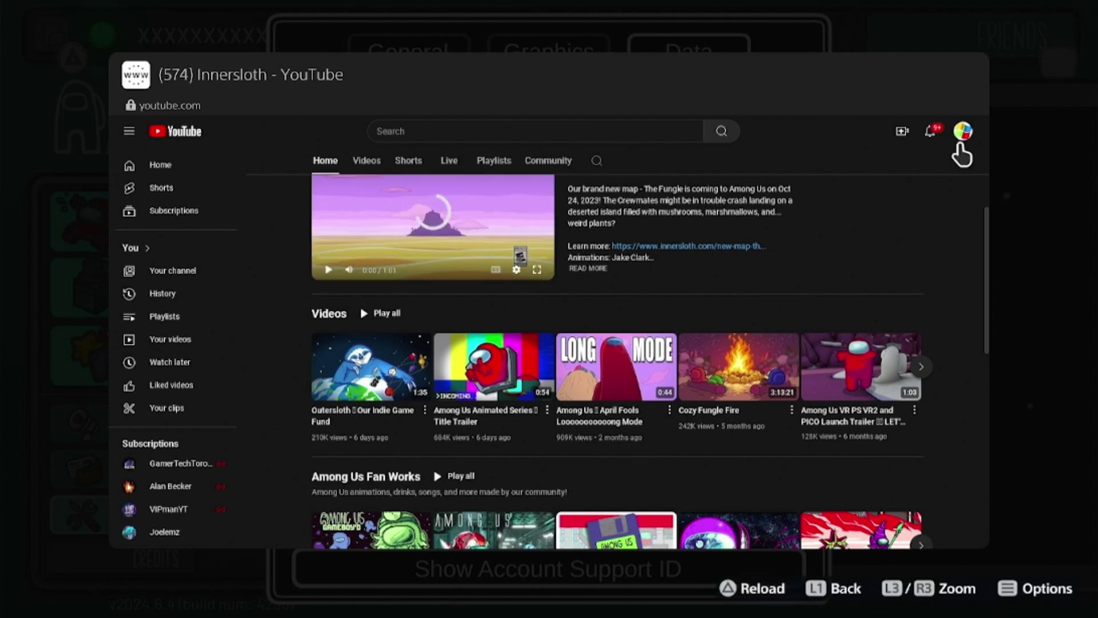
click(960, 145)
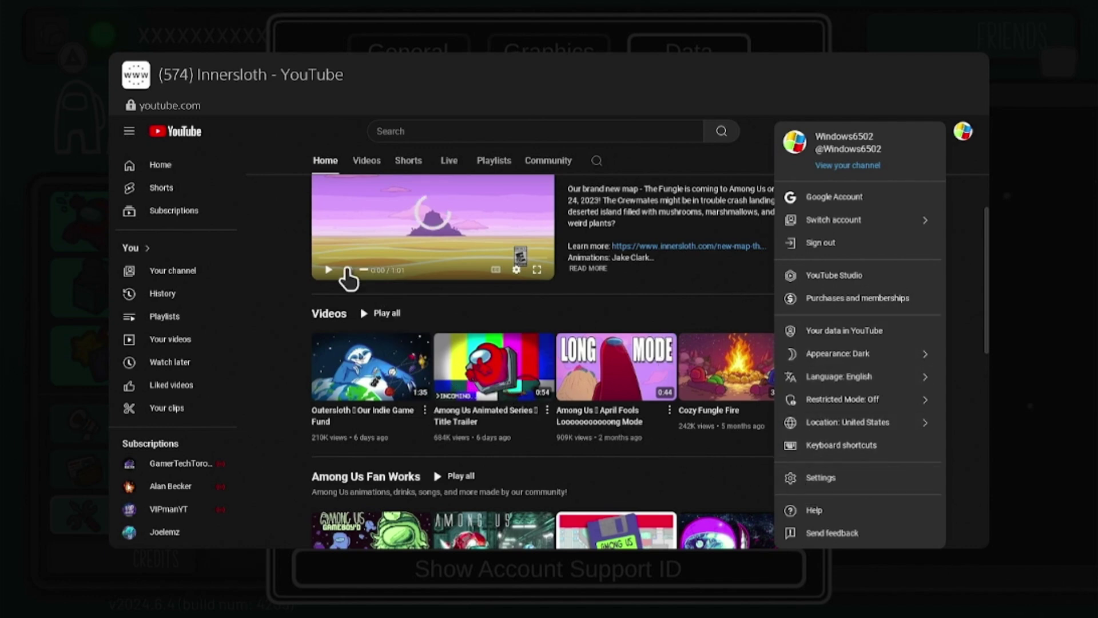
click(271, 178)
Go to the channel's Home tab, scroll through it, open the account menu, then summon the Control Center
scroll(269, 174, up, 5)
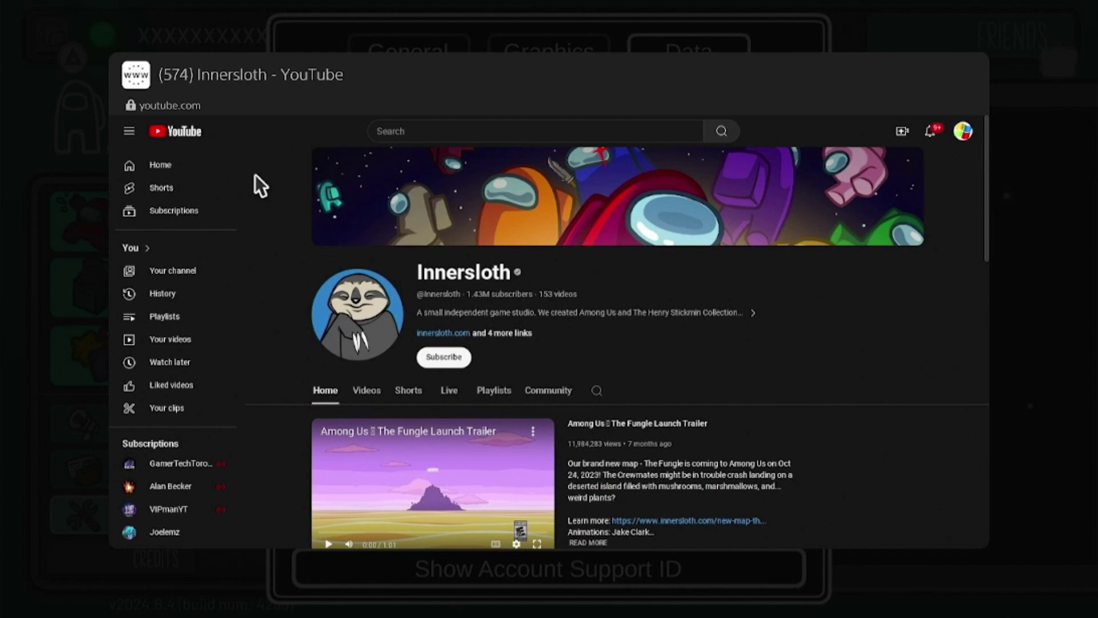
click(191, 169)
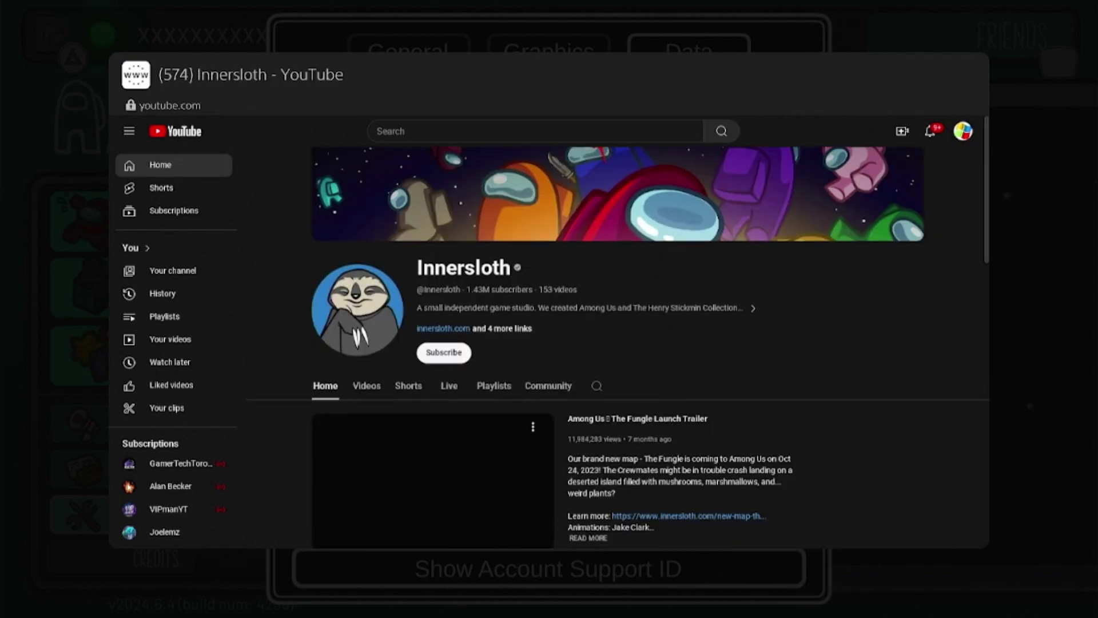
scroll(511, 389, down, 5)
scroll(366, 252, up, 6)
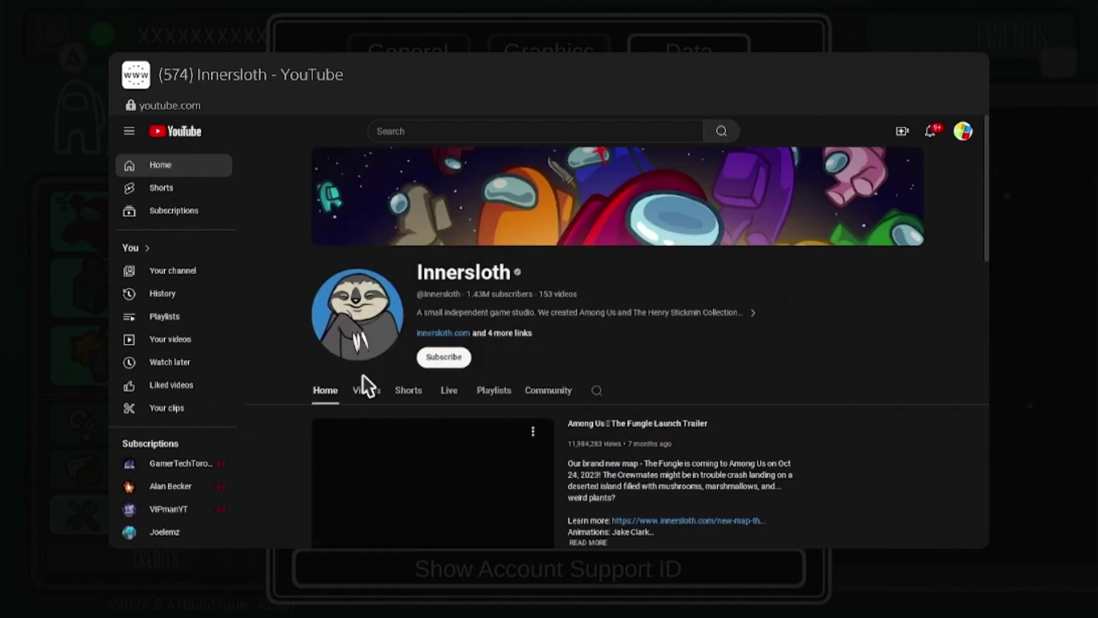
scroll(359, 442, down, 2)
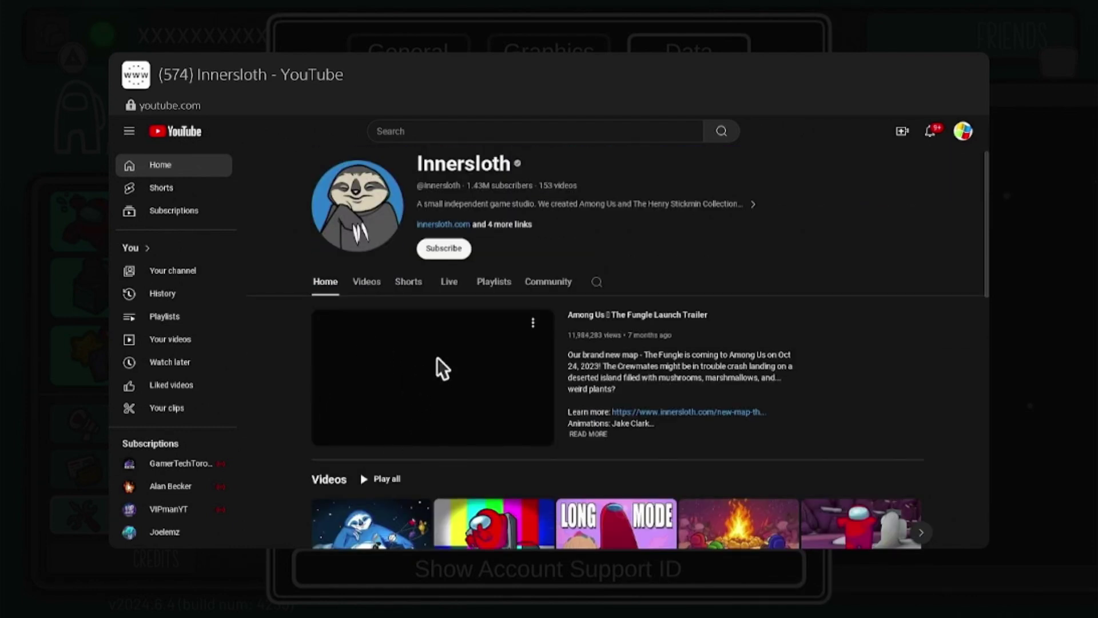
scroll(607, 286, up, 2)
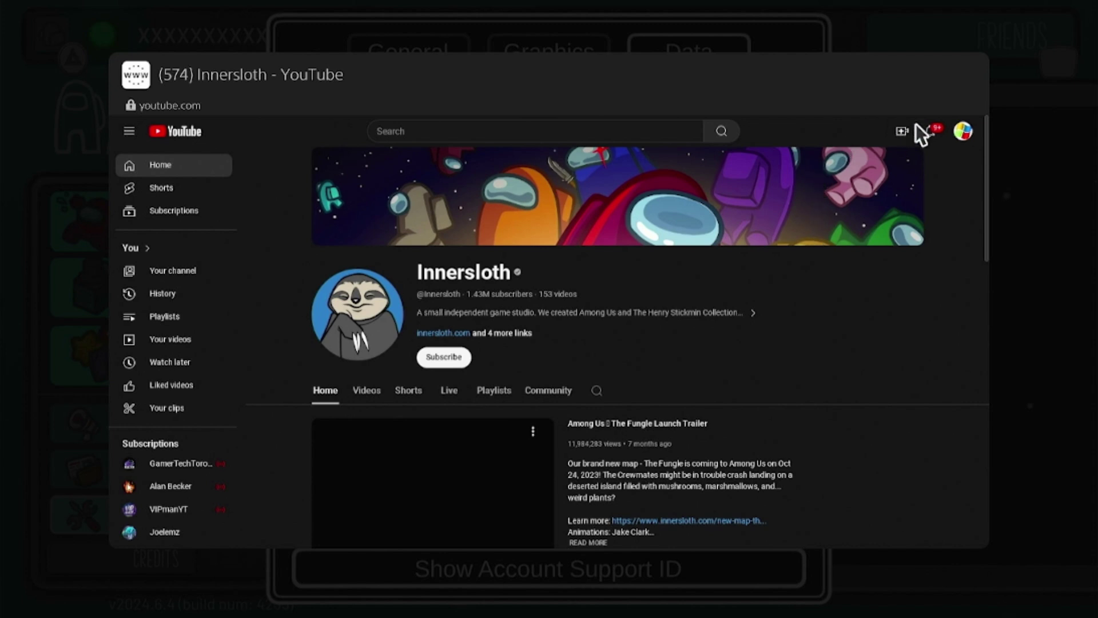
click(965, 136)
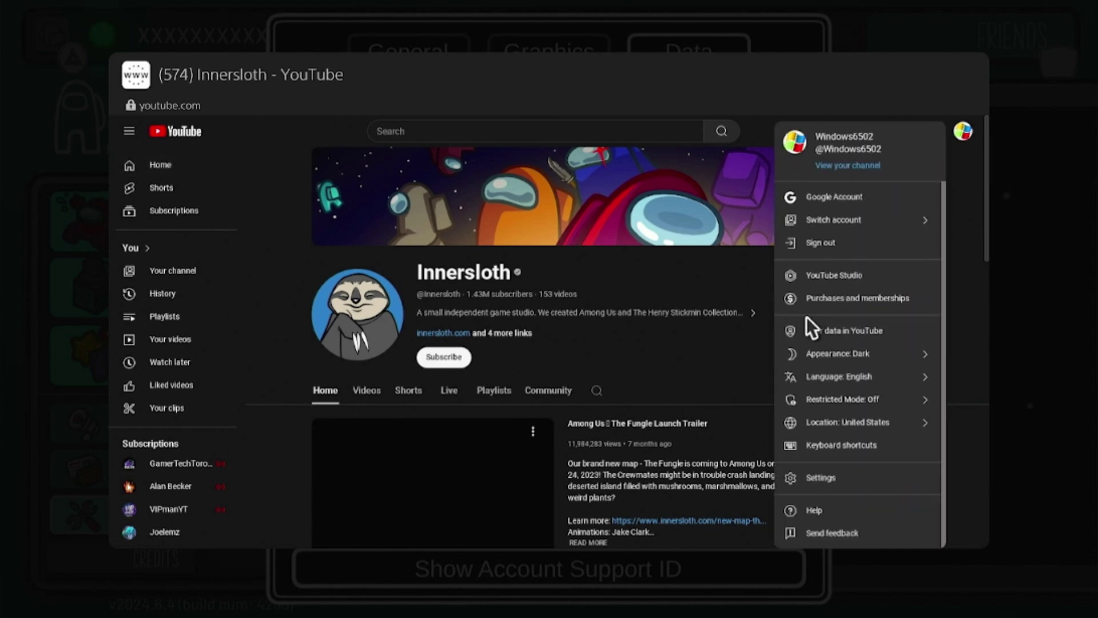
key(super)
Glance at the Featured Tips and Game Base cards, then dismiss the Control Center
key(Right)
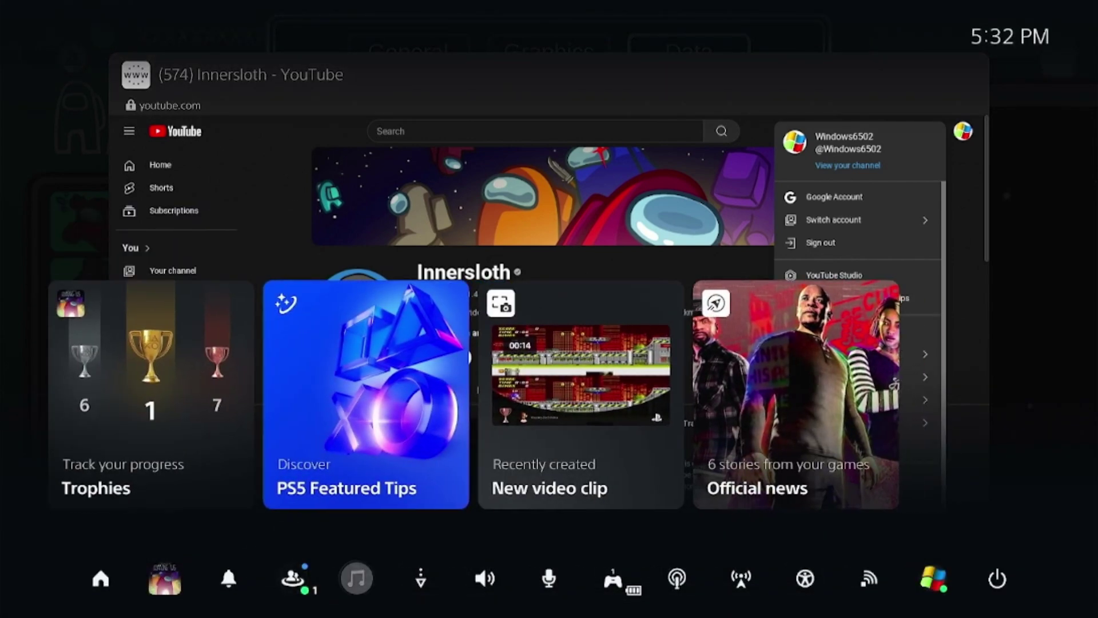
key(Left)
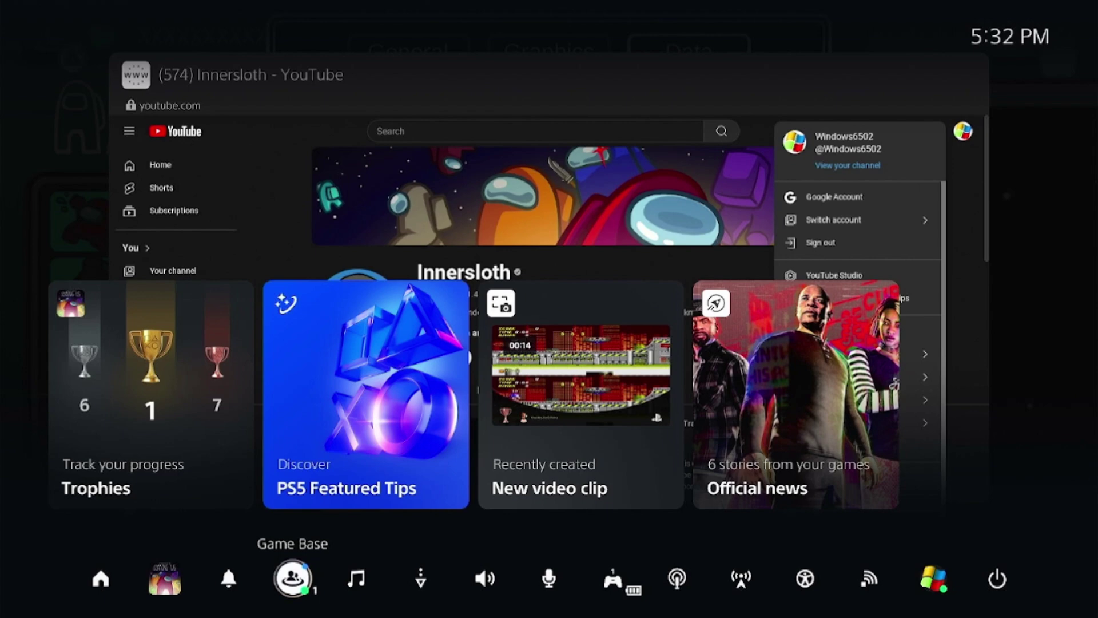
key(Escape)
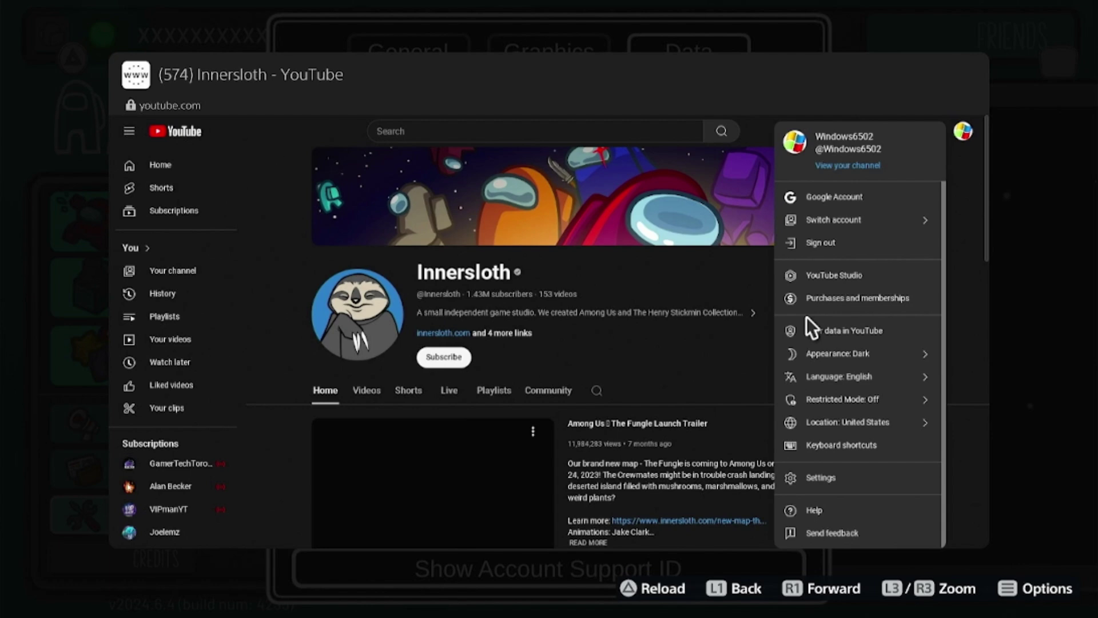
Exit the browser back to Among Us, then switch to the PS5 Games home screen via the Control Center
key(Escape)
key(Up)
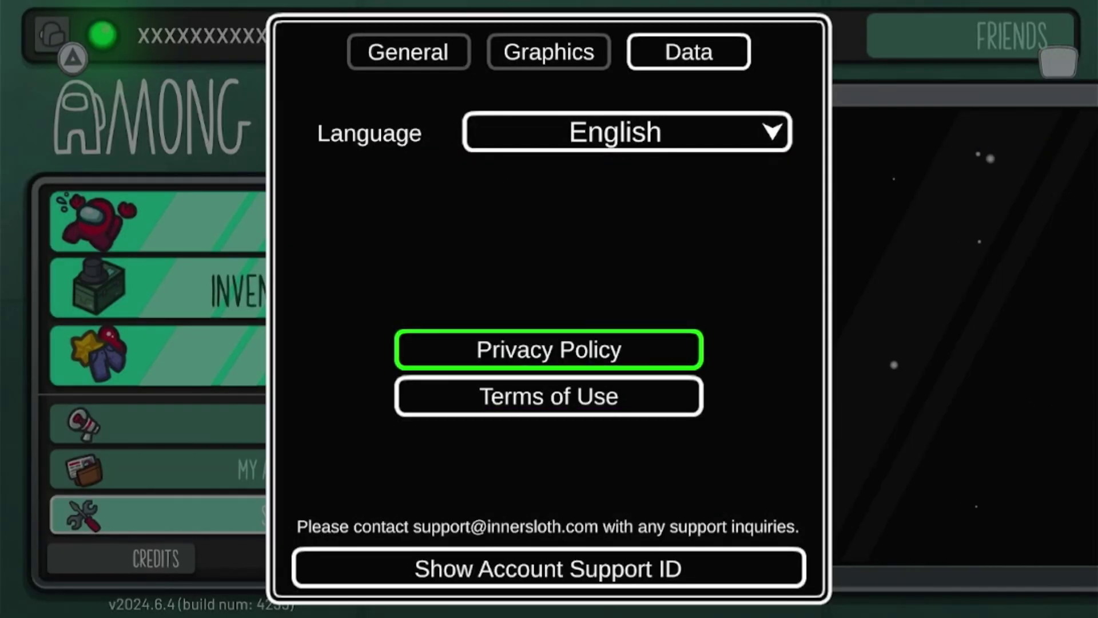
key(super)
key(Left)
key(Left)
key(Left)
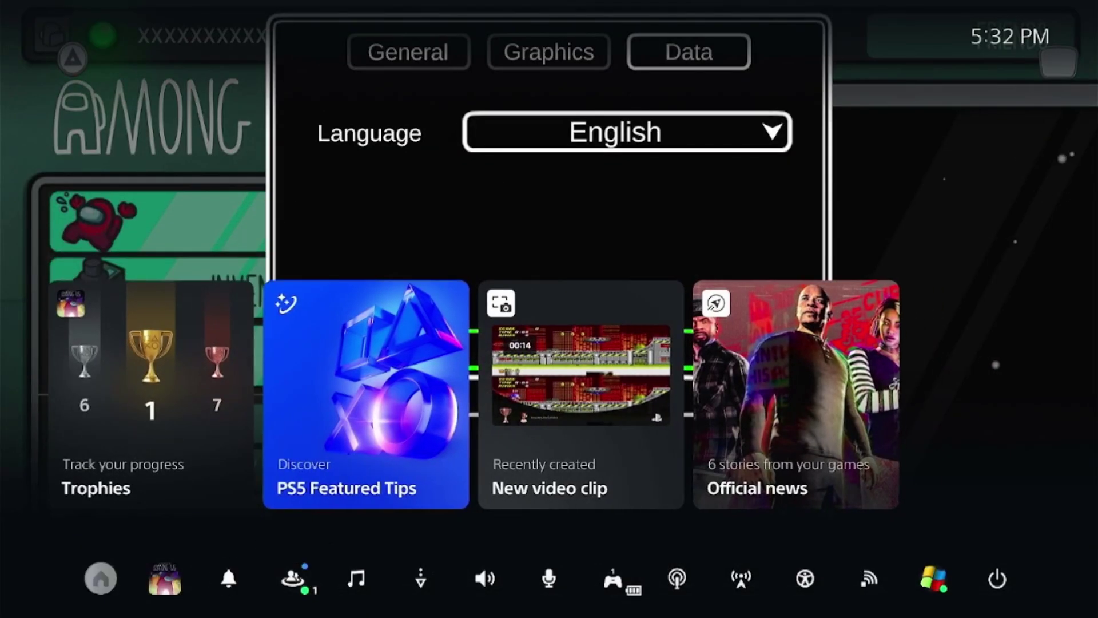
key(Return)
key(Left)
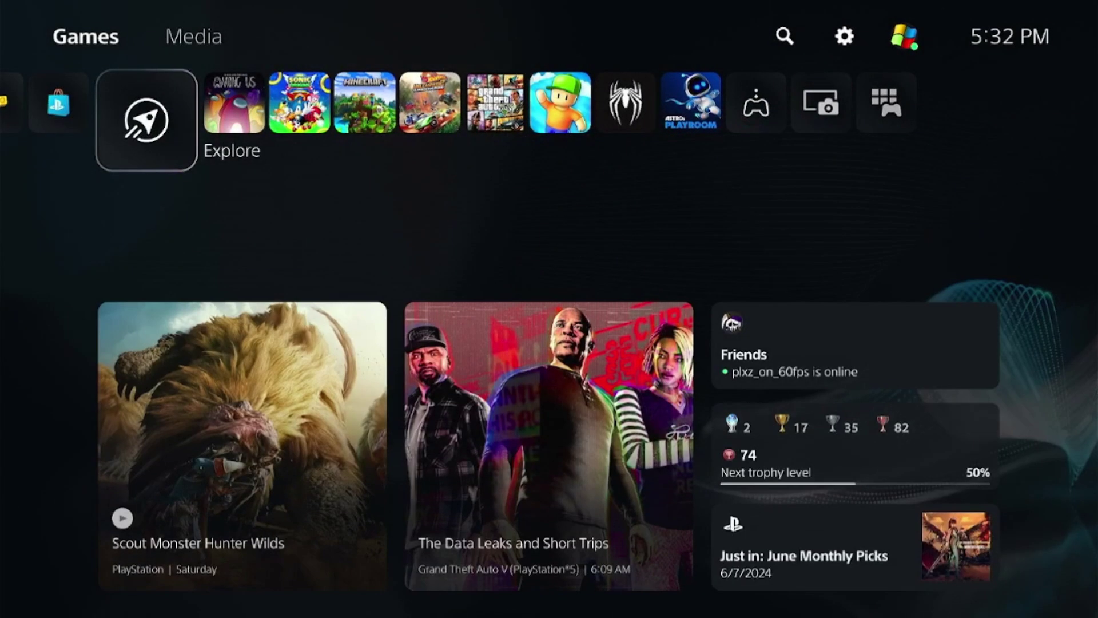